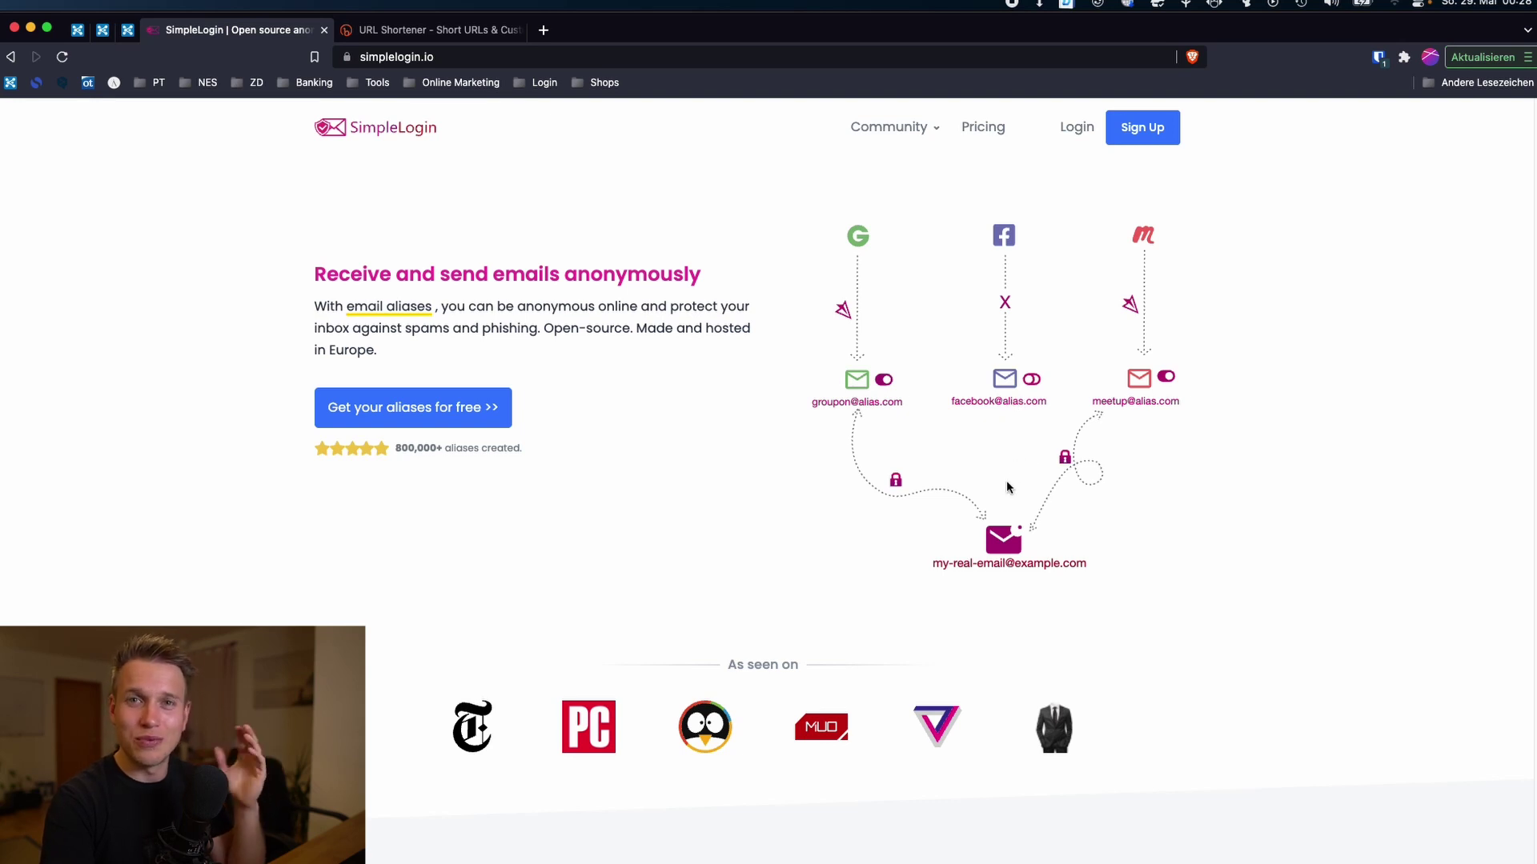
Step: Scroll the simplelogin.io homepage down to the three-card How it works section
{"action": "scroll", "coordinate": [699, 432], "scroll_direction": "down", "scroll_amount": 8}
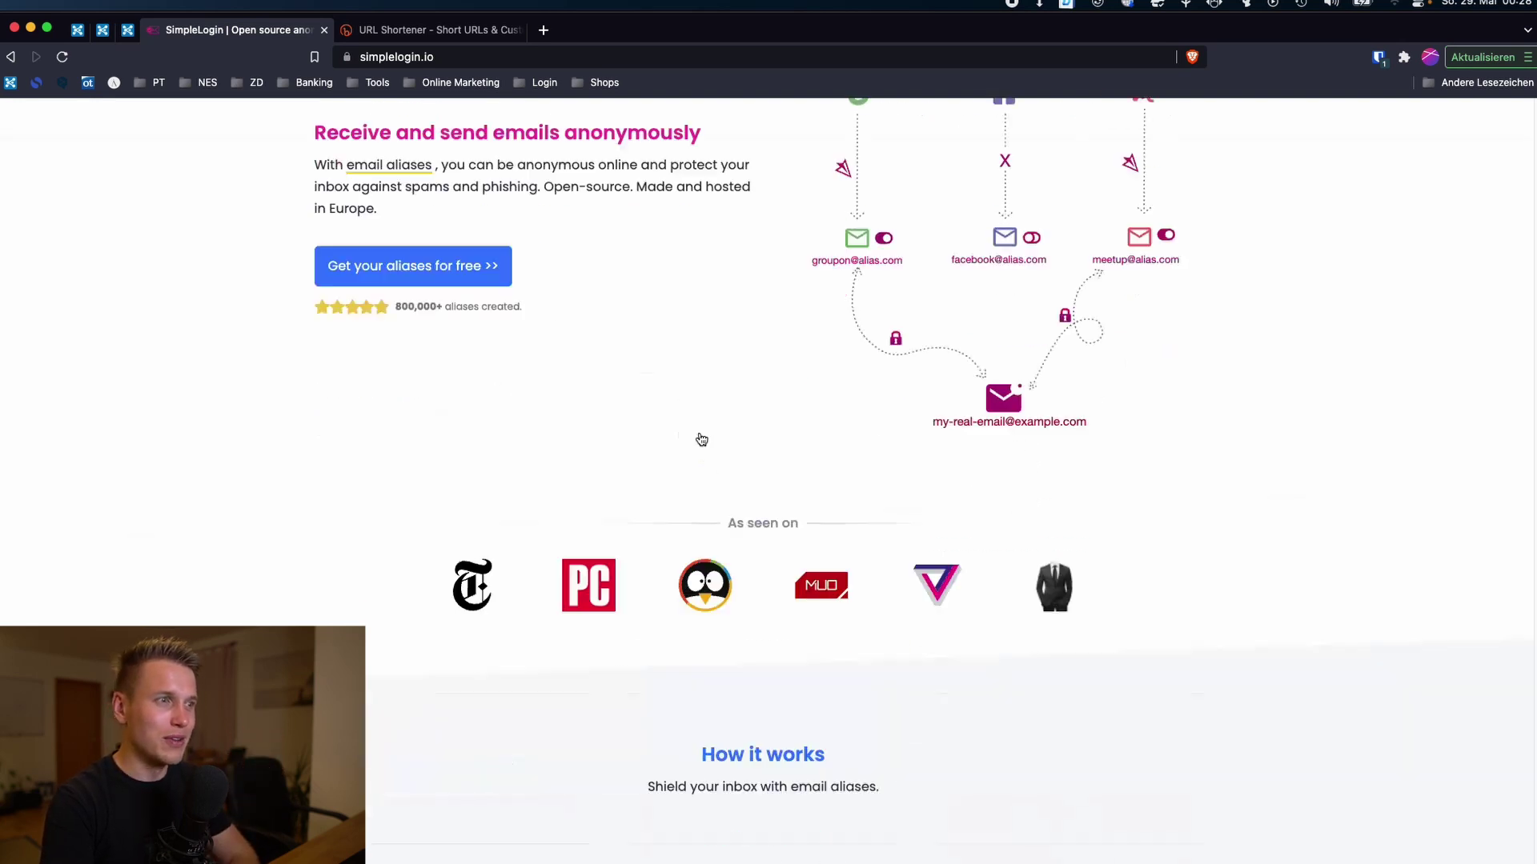
{"action": "scroll", "coordinate": [608, 436], "scroll_direction": "down", "scroll_amount": 2}
{"action": "scroll", "coordinate": [570, 233], "scroll_direction": "up", "scroll_amount": 3}
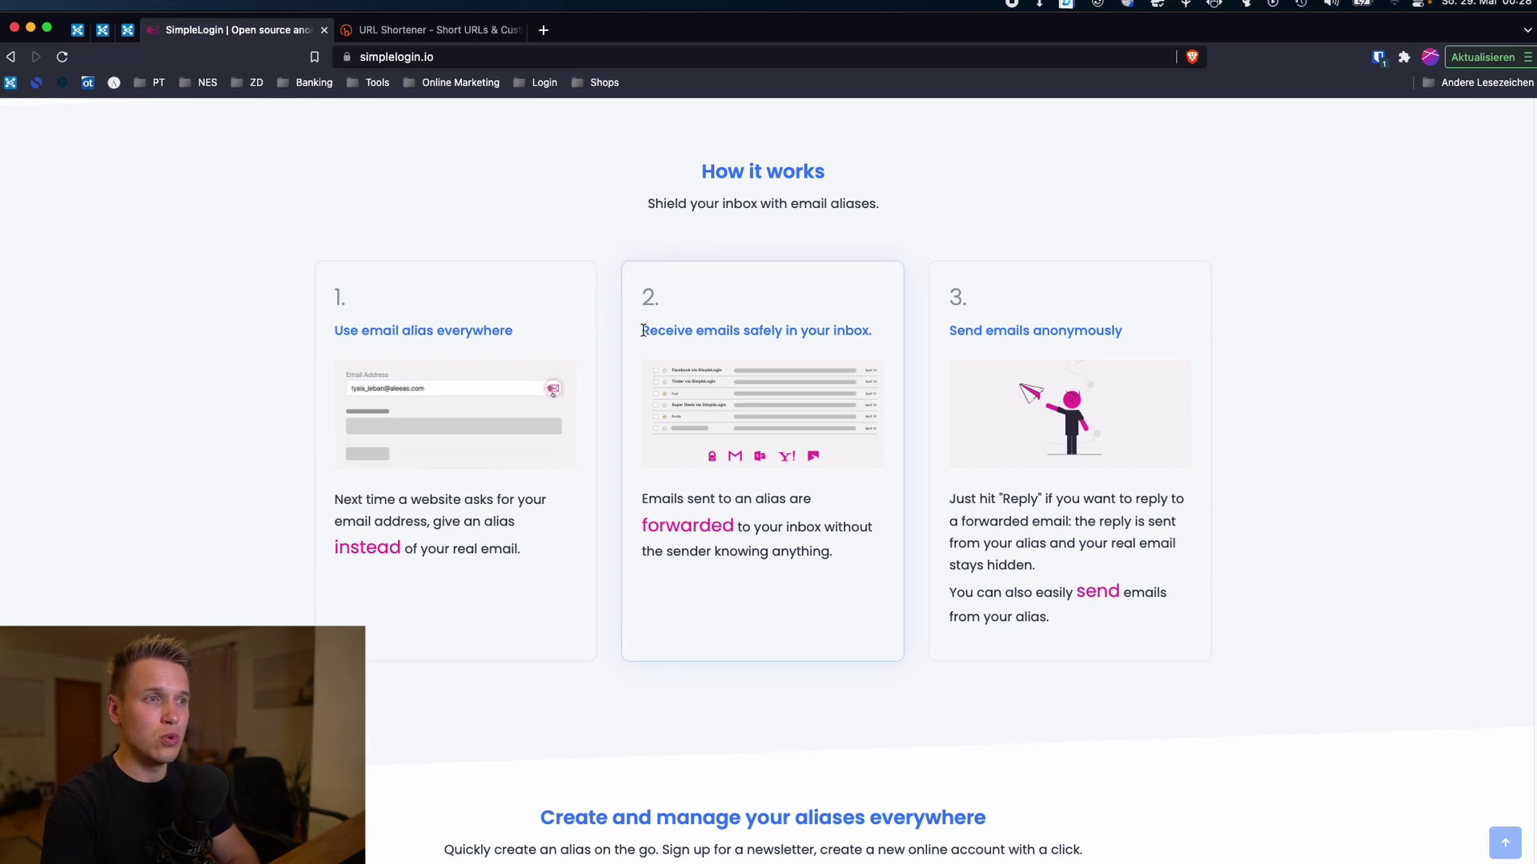
Step: Highlight the 'Receive emails safely' heading, 'forwarded', the Reply phrase and third card, then scroll up
{"action": "left_click_drag", "start_coordinate": [640, 328], "coordinate": [872, 329]}
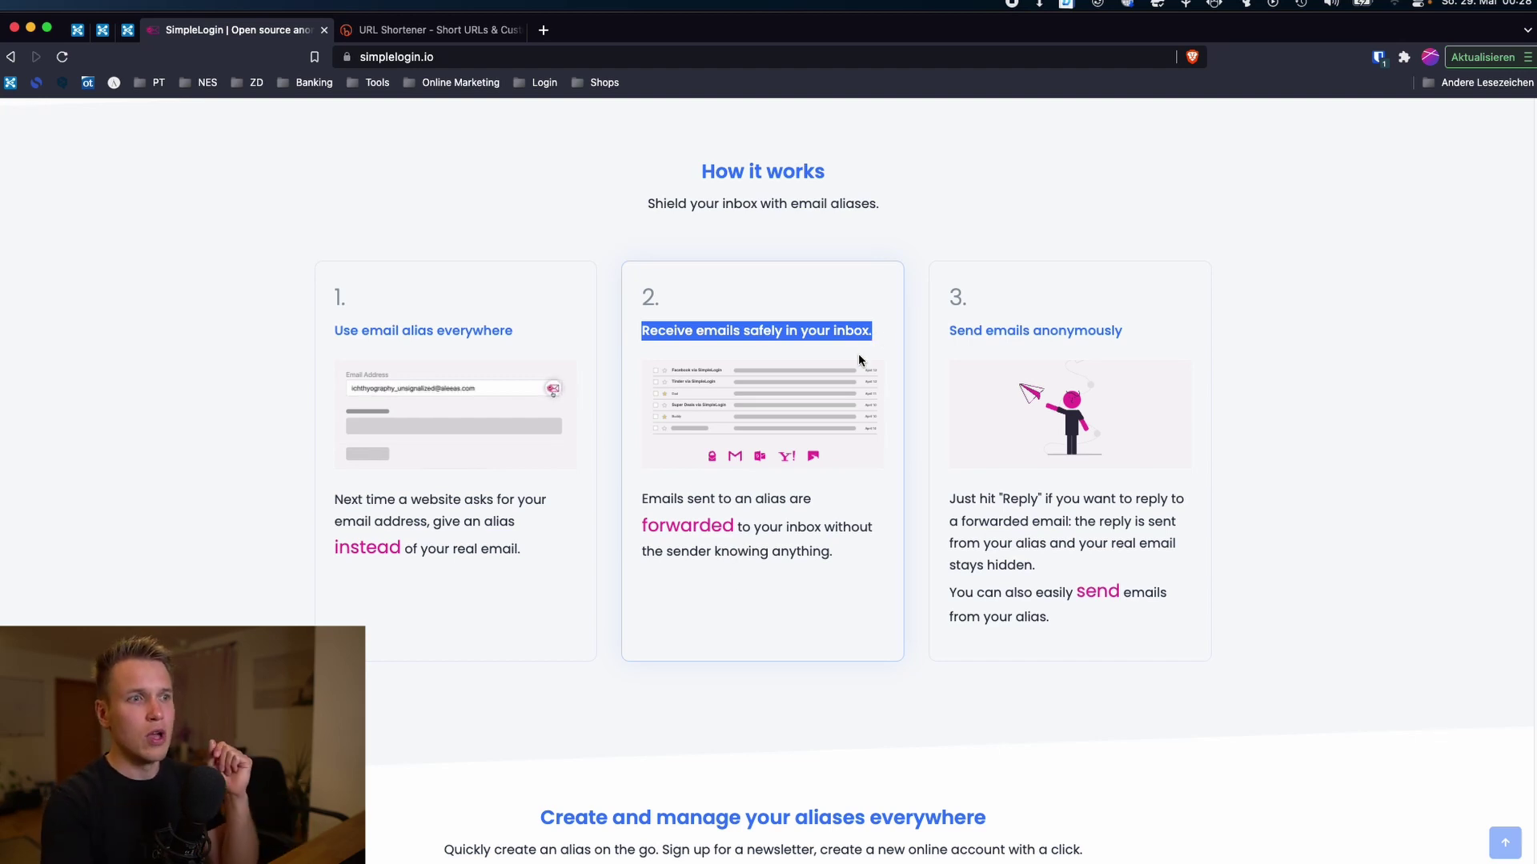
{"action": "left_click_drag", "start_coordinate": [743, 526], "coordinate": [616, 528]}
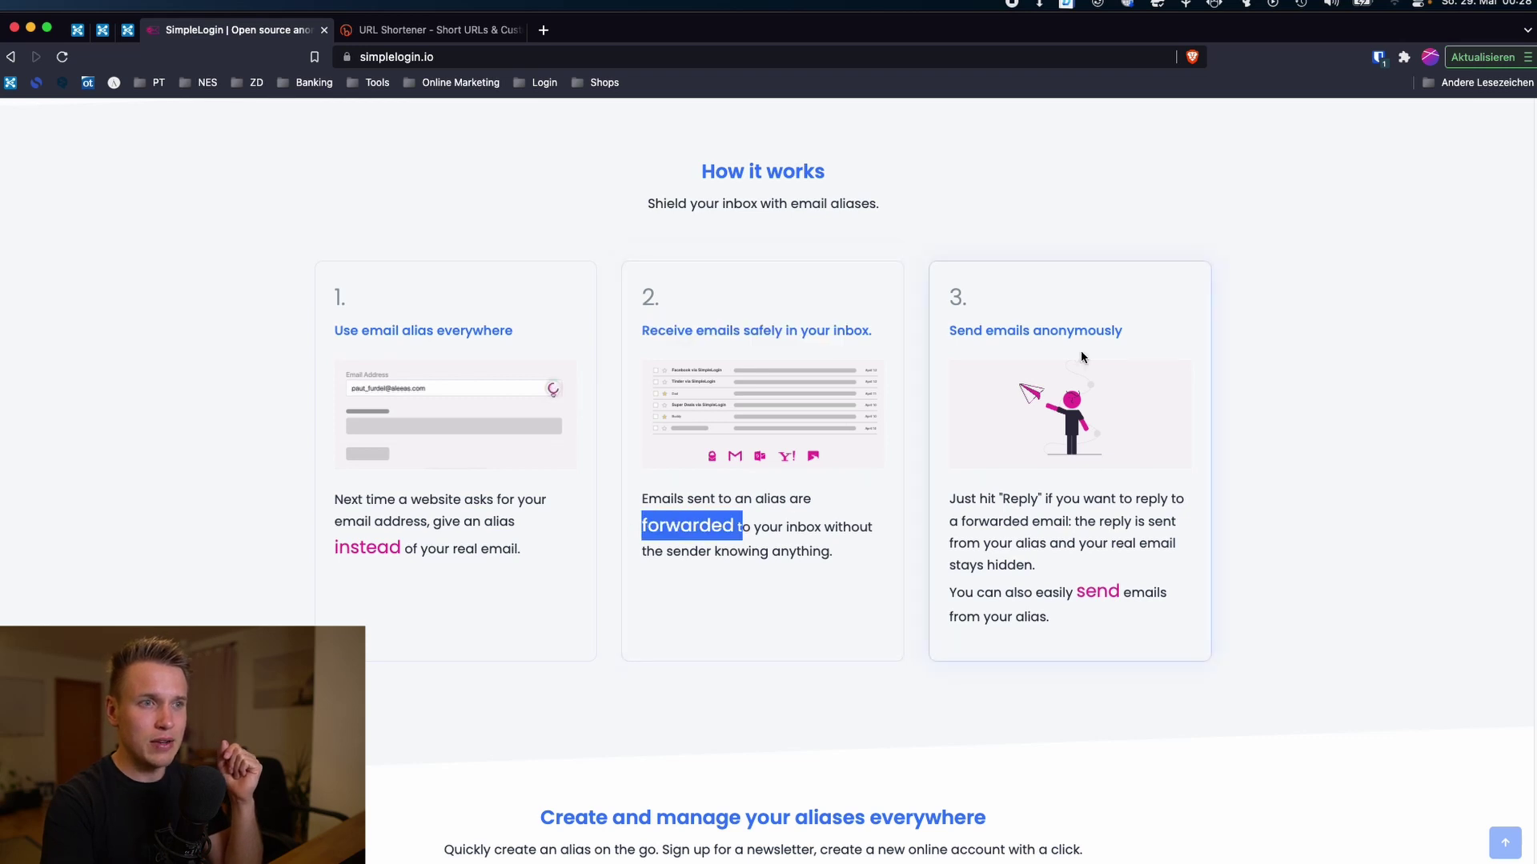
{"action": "left_click_drag", "start_coordinate": [965, 500], "coordinate": [1042, 504]}
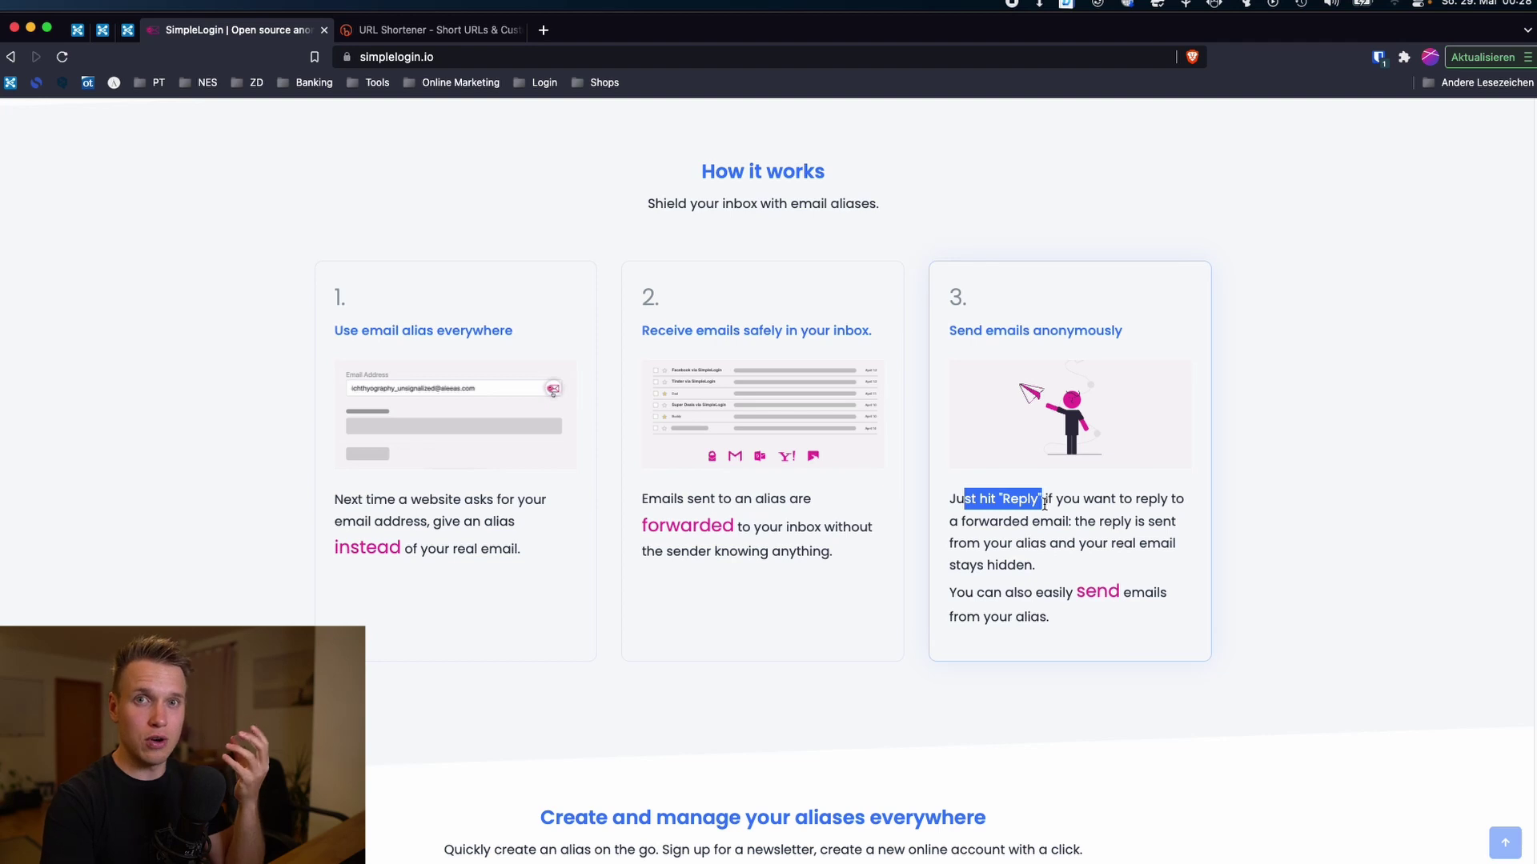
{"action": "left_click", "coordinate": [1035, 572]}
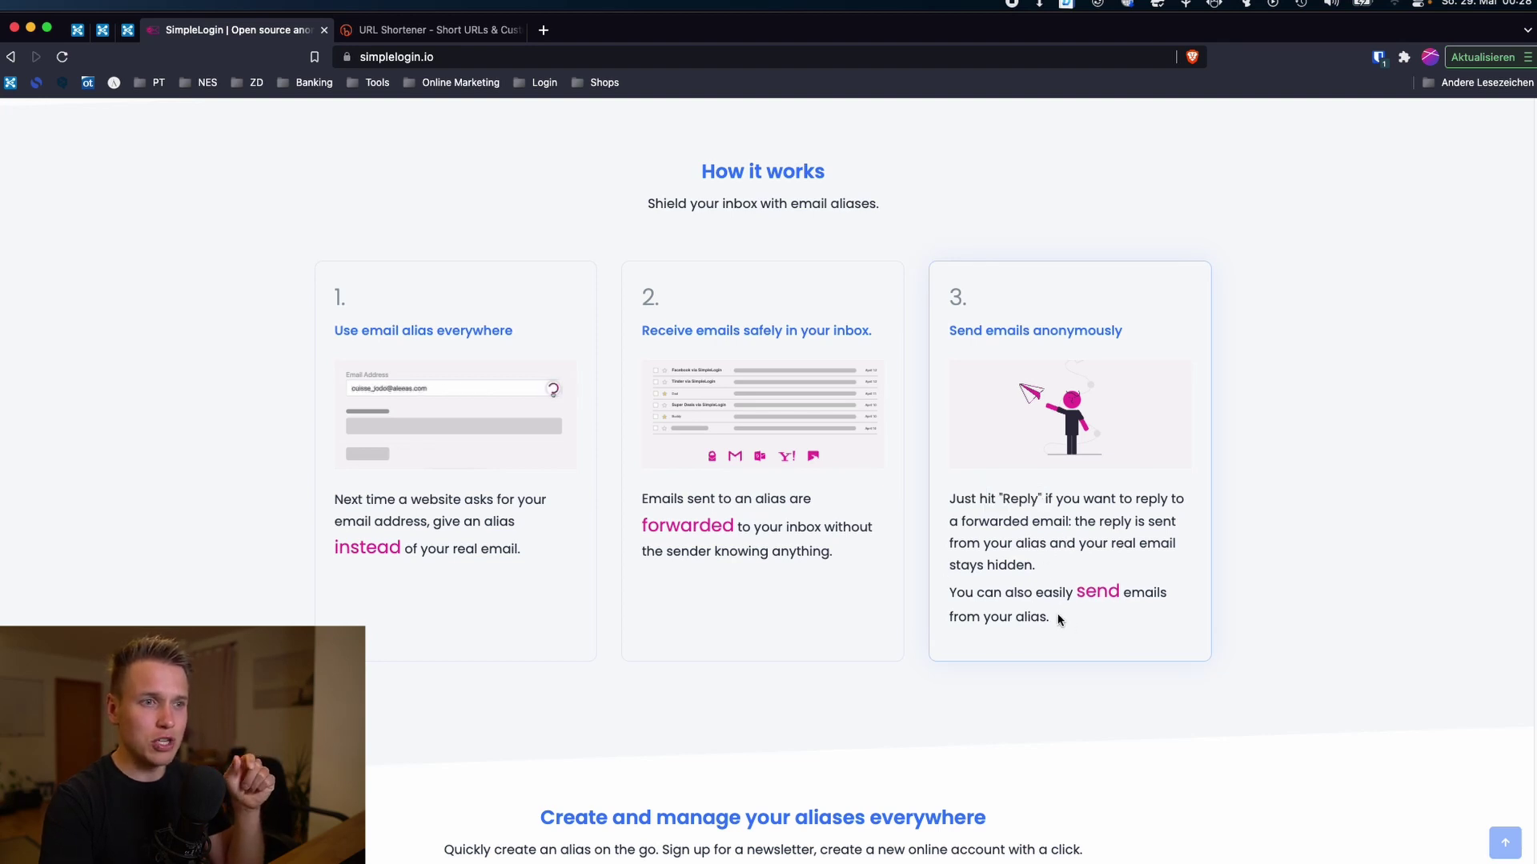
{"action": "left_click_drag", "start_coordinate": [1057, 616], "coordinate": [928, 503]}
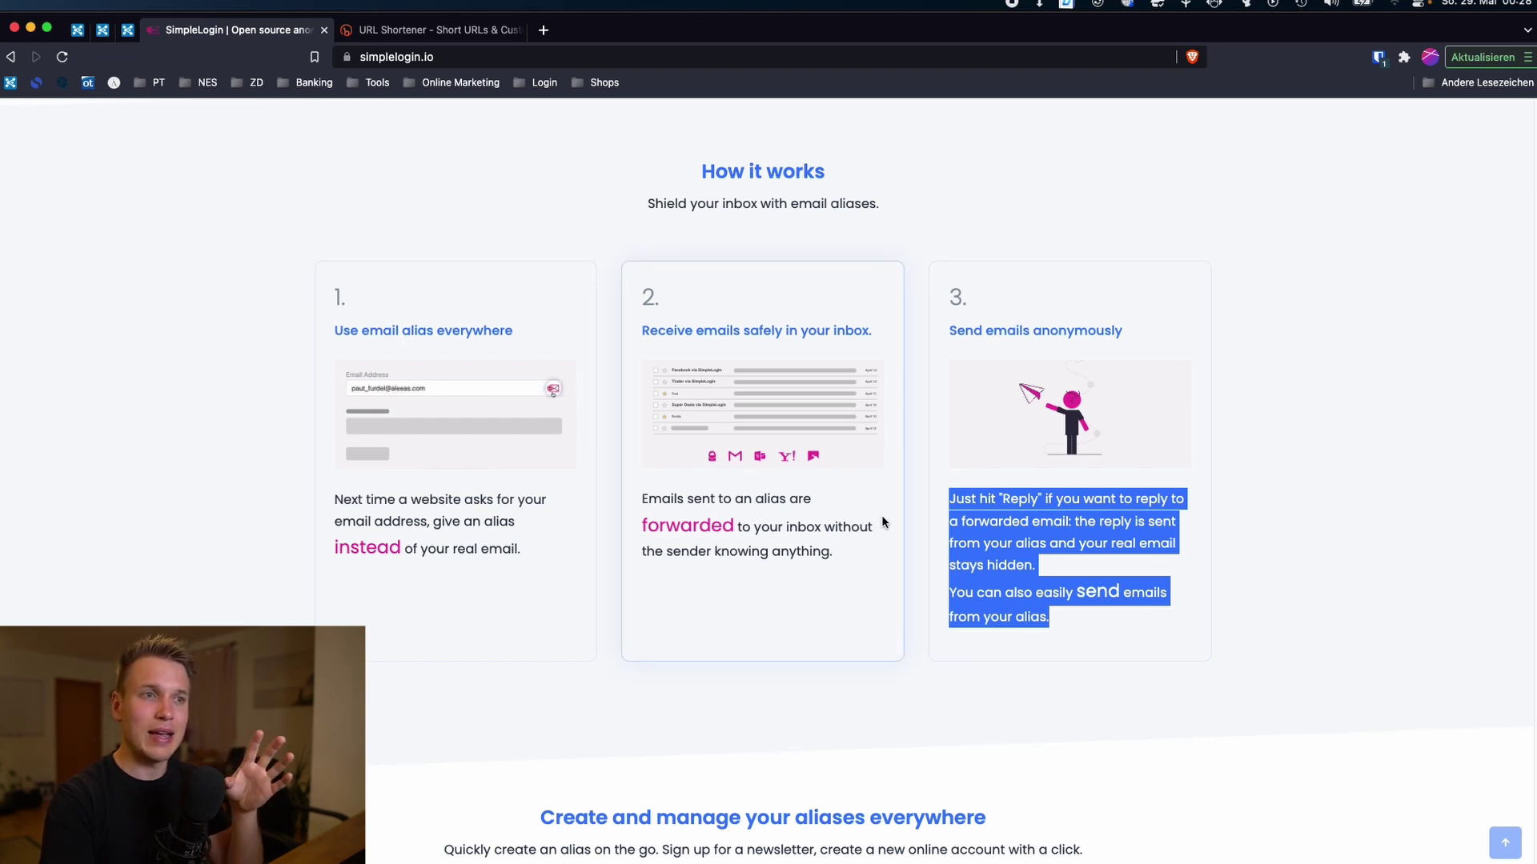
{"action": "scroll", "coordinate": [884, 522], "scroll_direction": "up", "scroll_amount": 10}
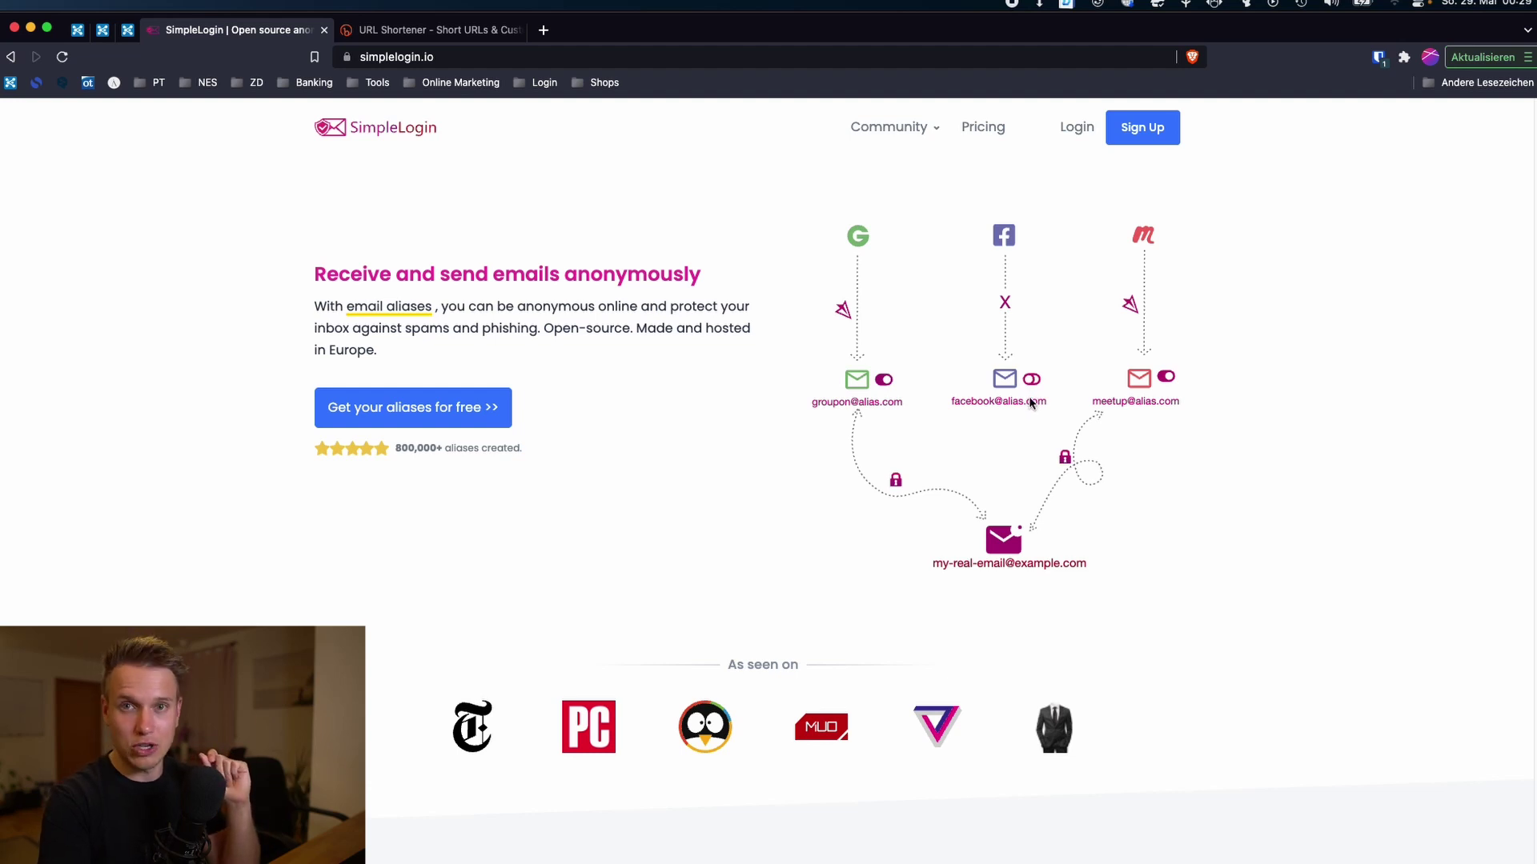
{"action": "scroll", "coordinate": [1030, 396], "scroll_direction": "down", "scroll_amount": 10}
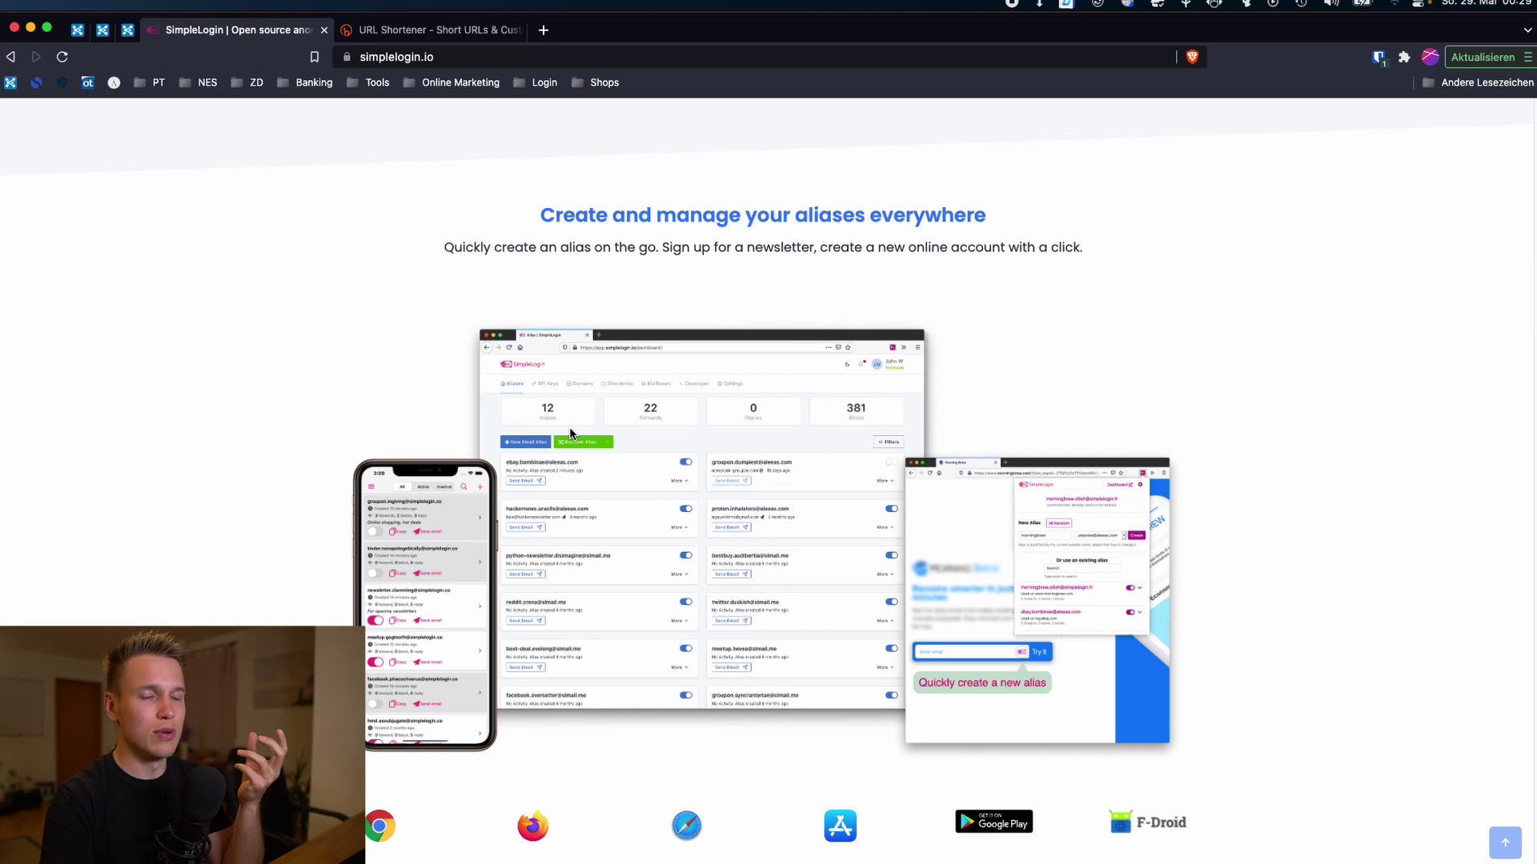
{"action": "scroll", "coordinate": [569, 425], "scroll_direction": "down", "scroll_amount": 8}
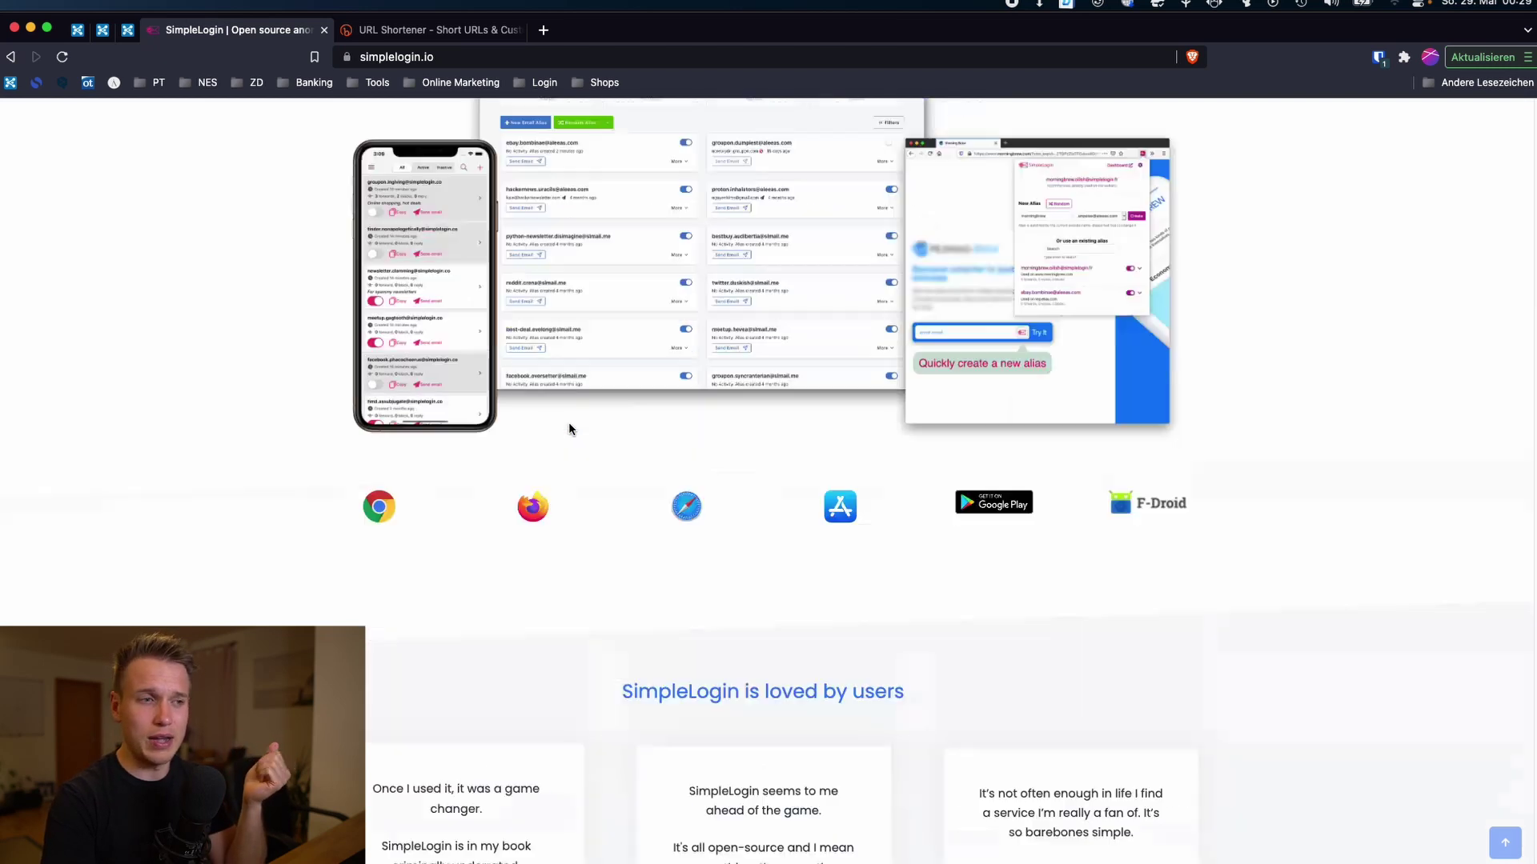
{"action": "scroll", "coordinate": [568, 423], "scroll_direction": "down", "scroll_amount": 2}
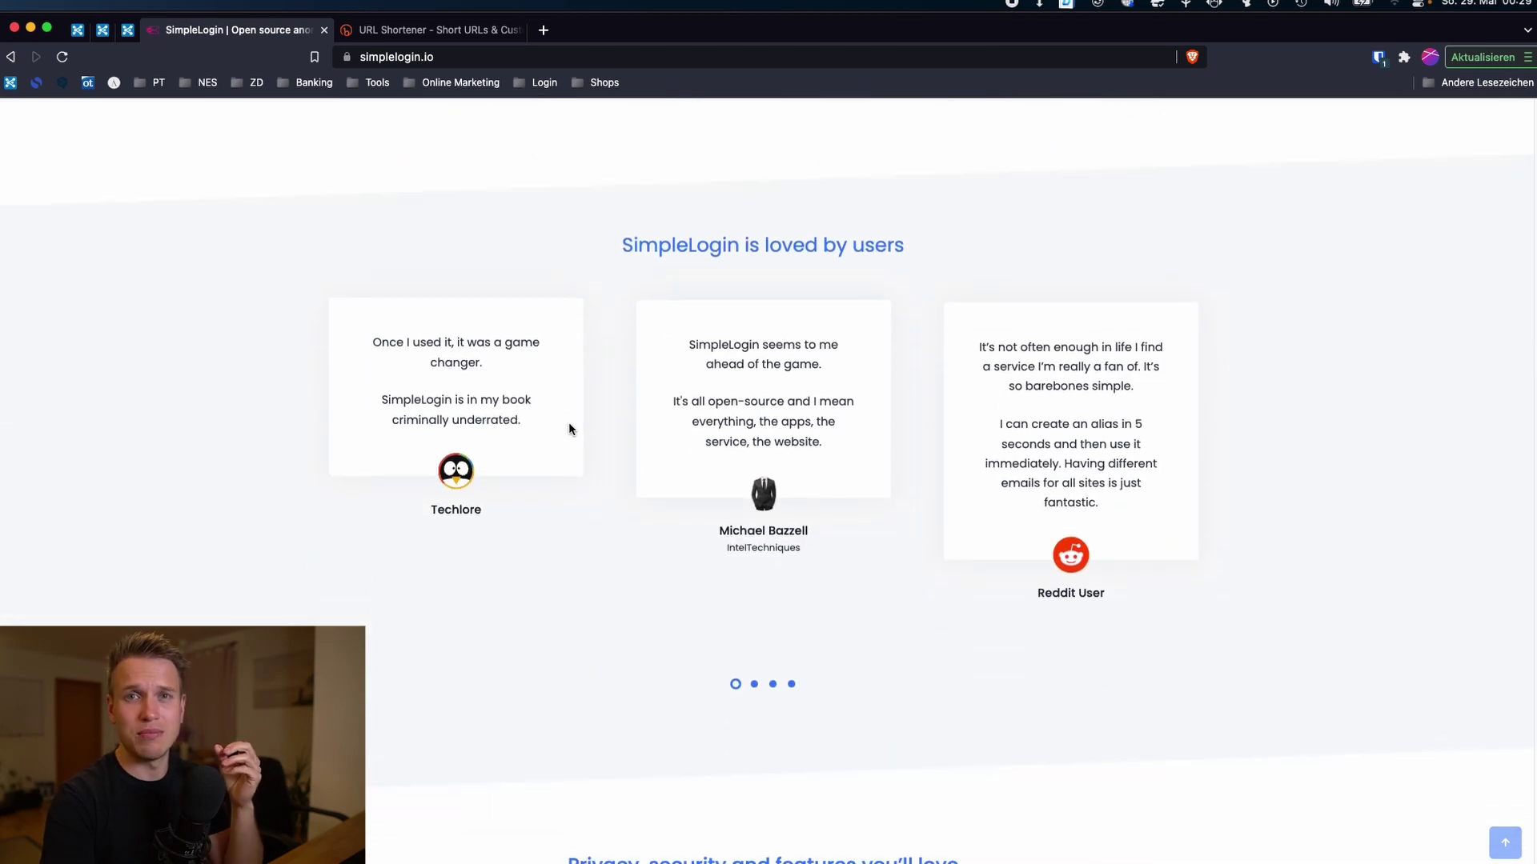
{"action": "scroll", "coordinate": [569, 424], "scroll_direction": "down", "scroll_amount": 9}
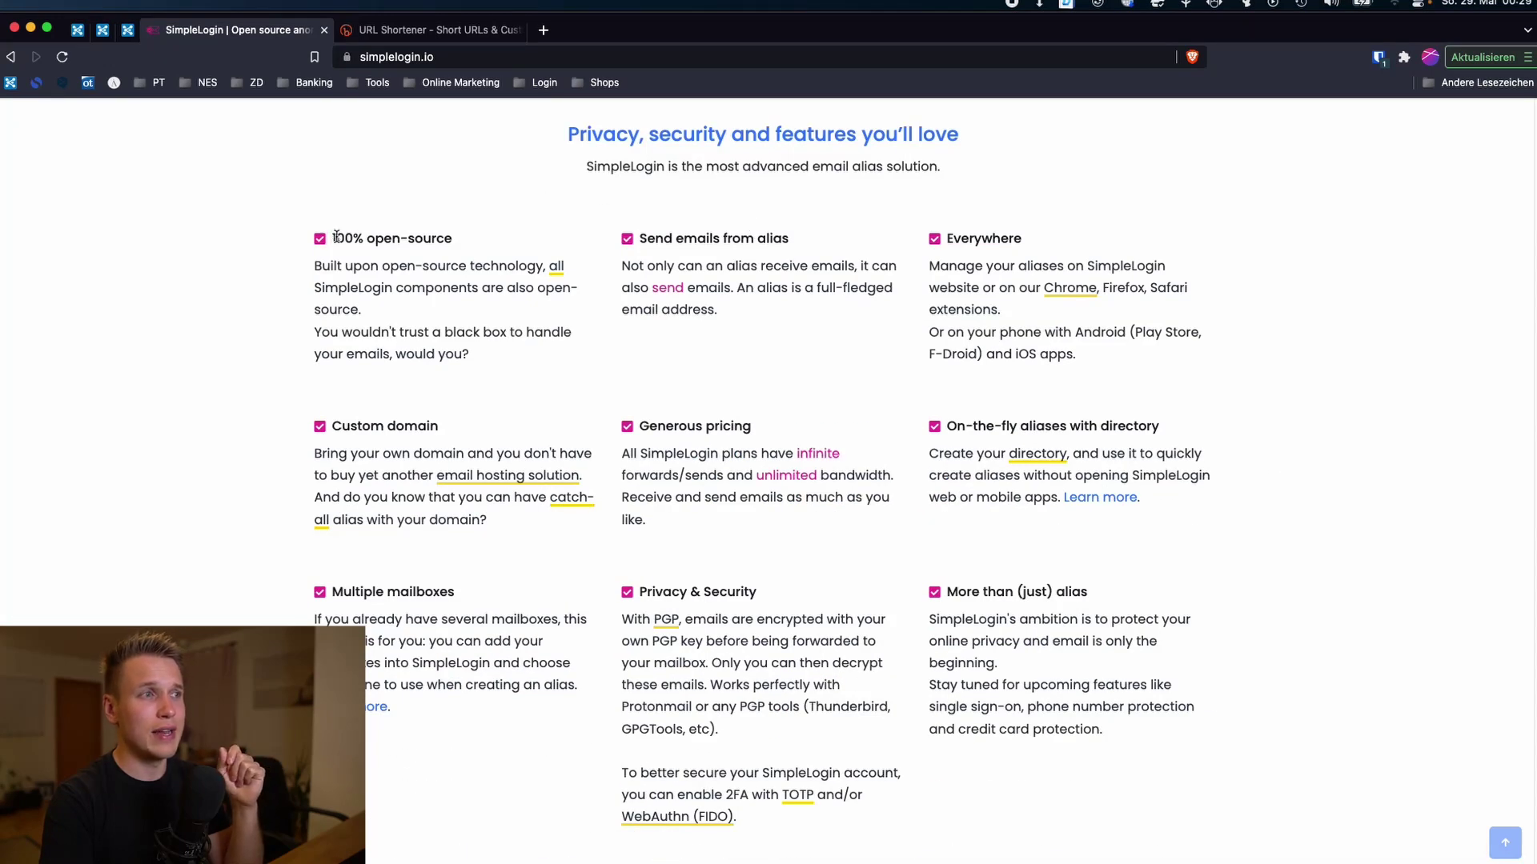
{"action": "left_click_drag", "start_coordinate": [336, 236], "coordinate": [462, 240]}
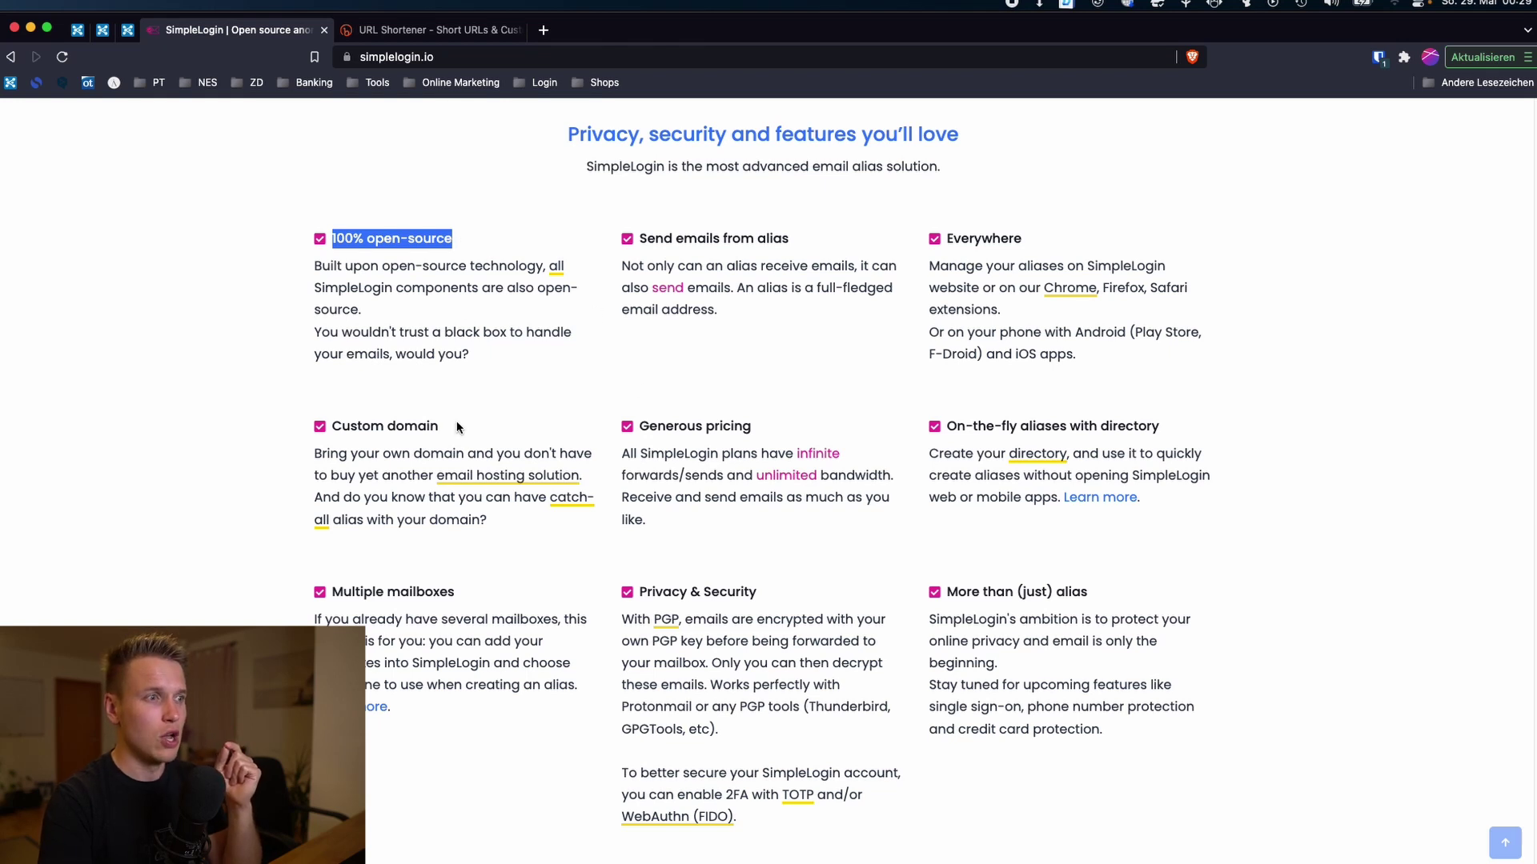
{"action": "scroll", "coordinate": [740, 582], "scroll_direction": "up", "scroll_amount": 9}
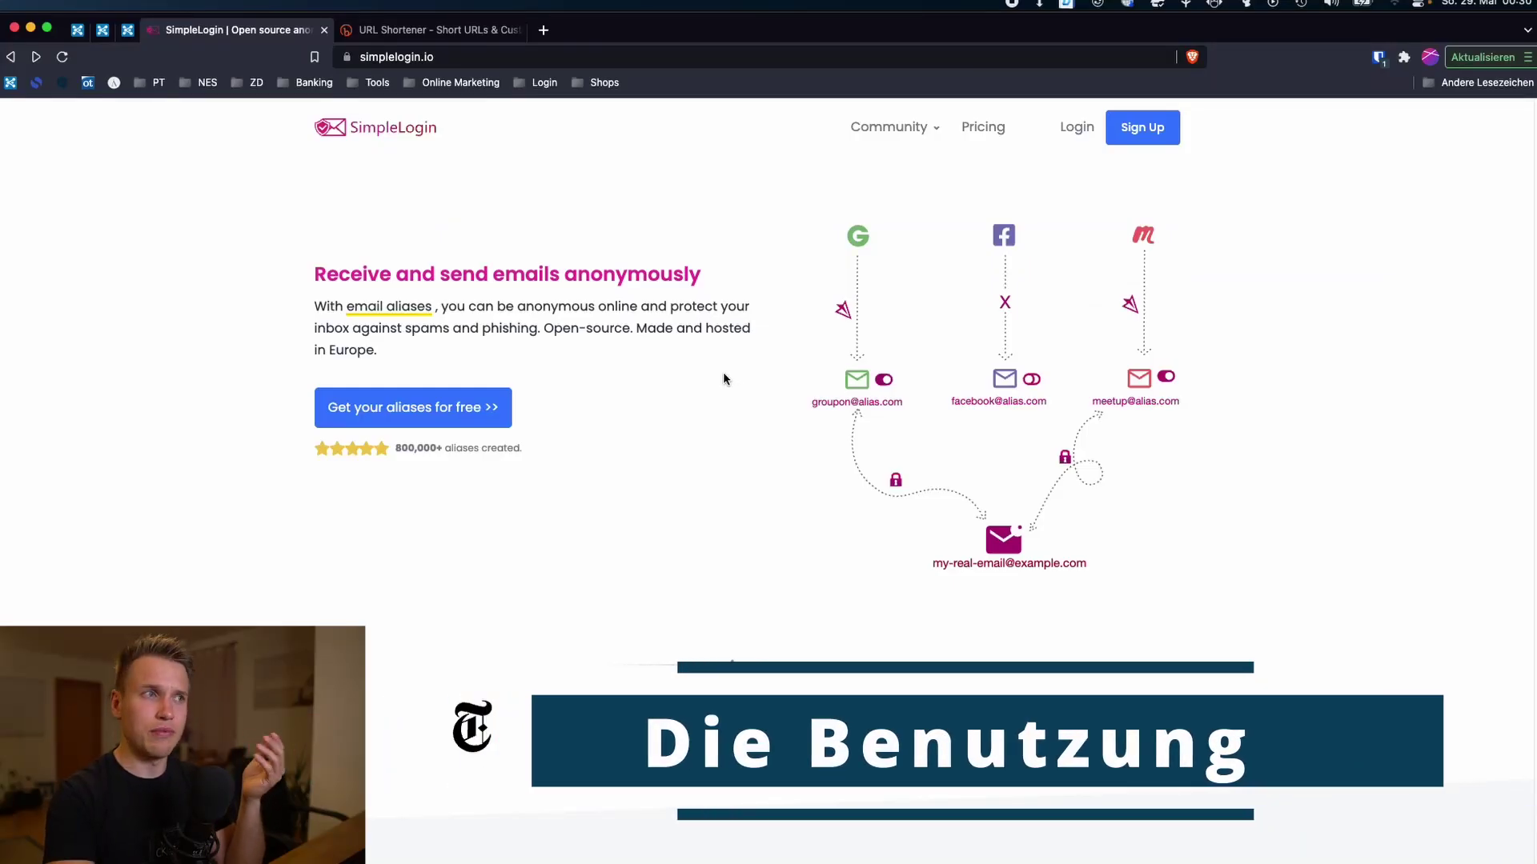
Step: Open the Sign Up form and put the cursor in the email address field
{"action": "left_click", "coordinate": [448, 57]}
{"action": "left_click", "coordinate": [617, 250]}
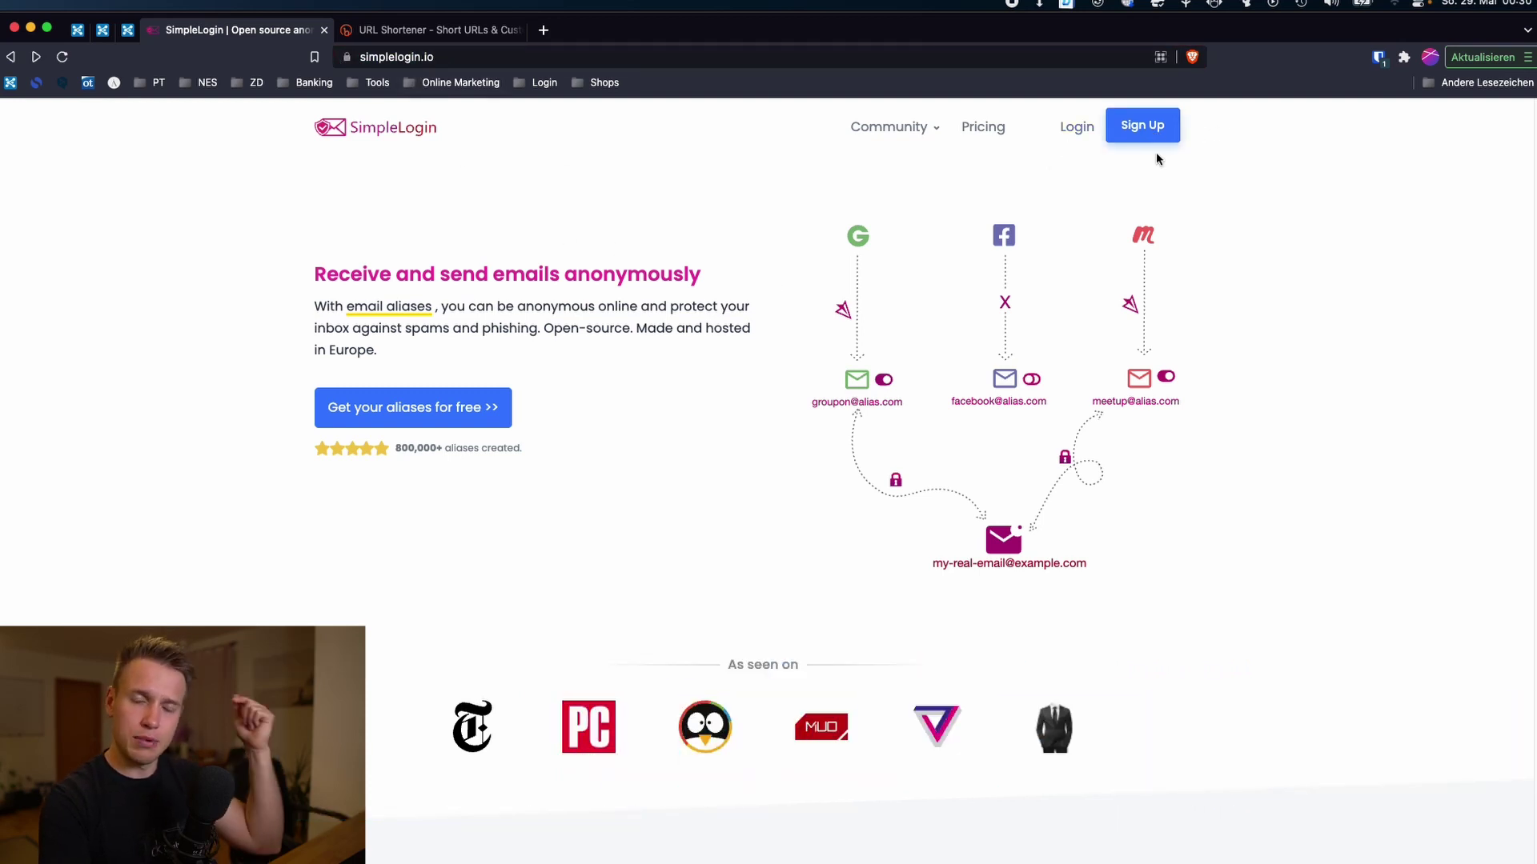
{"action": "left_click", "coordinate": [1144, 132]}
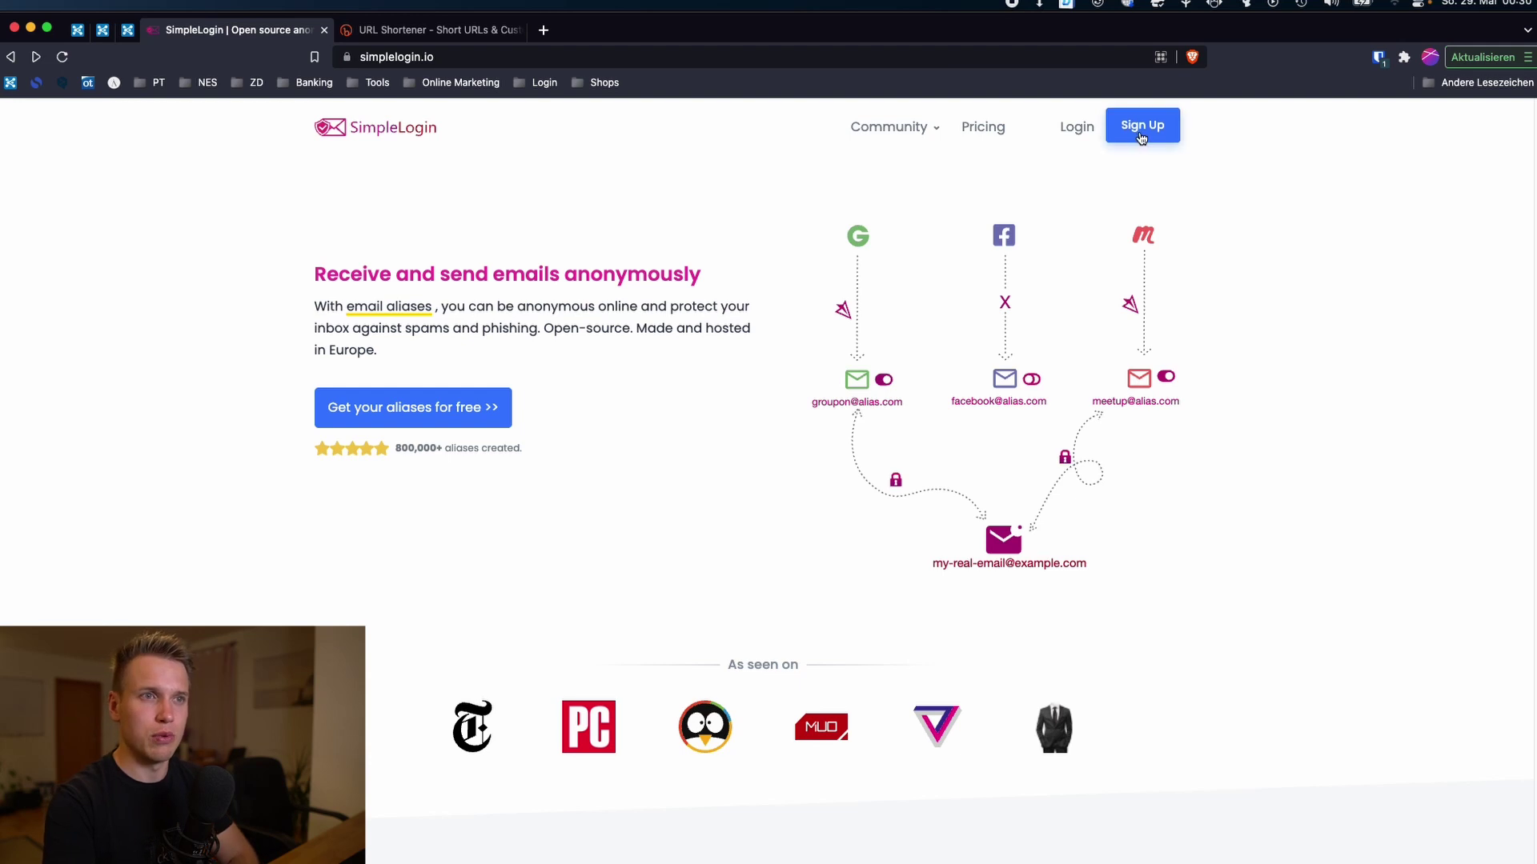
{"action": "left_click", "coordinate": [670, 360]}
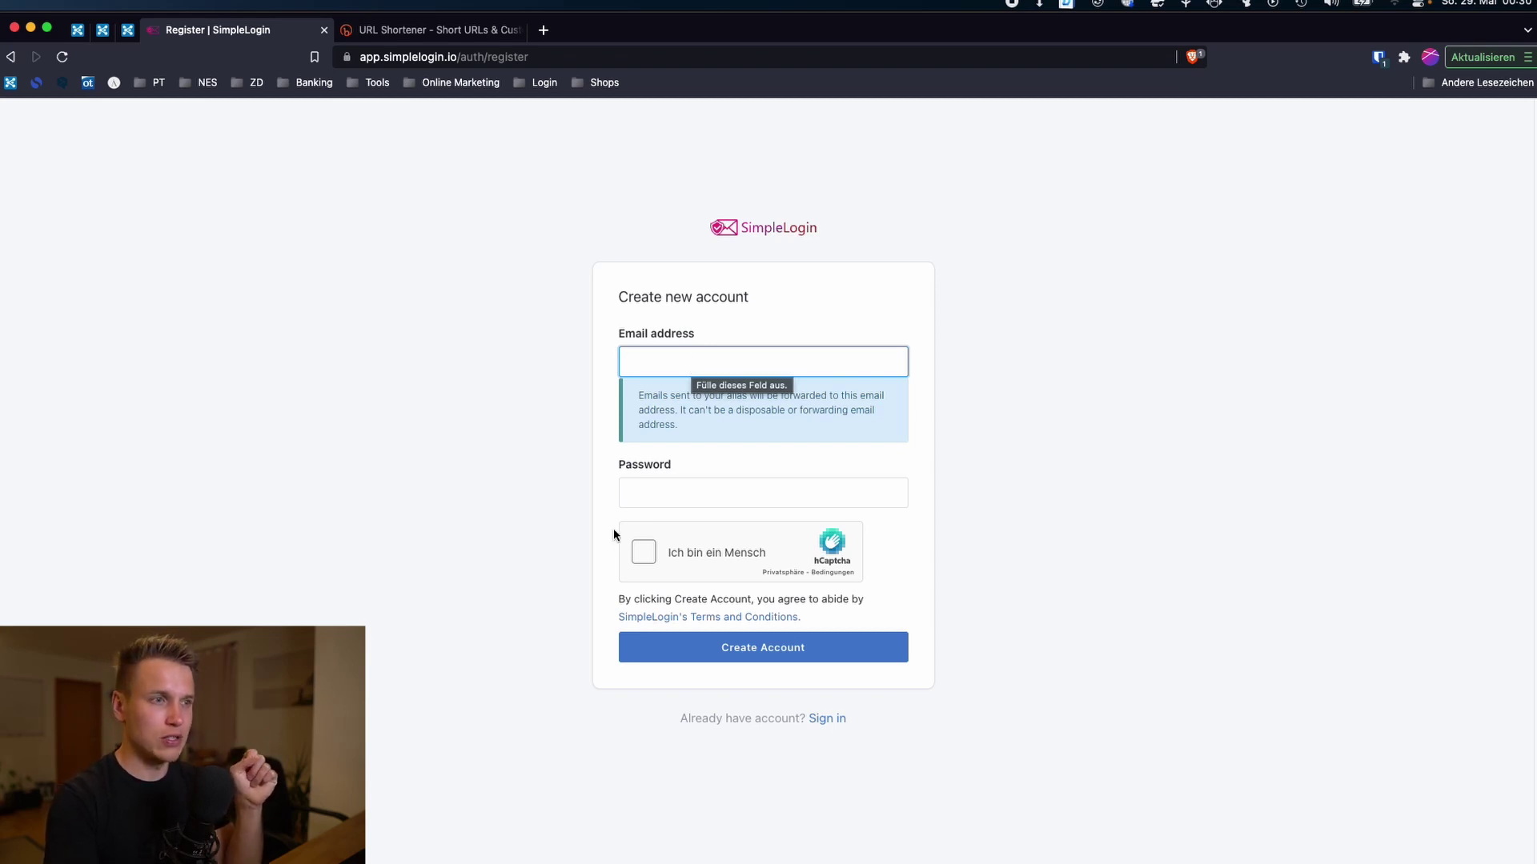
Step: Generate a 40-character password in the password manager and paste it into the password field
{"action": "left_click", "coordinate": [651, 489]}
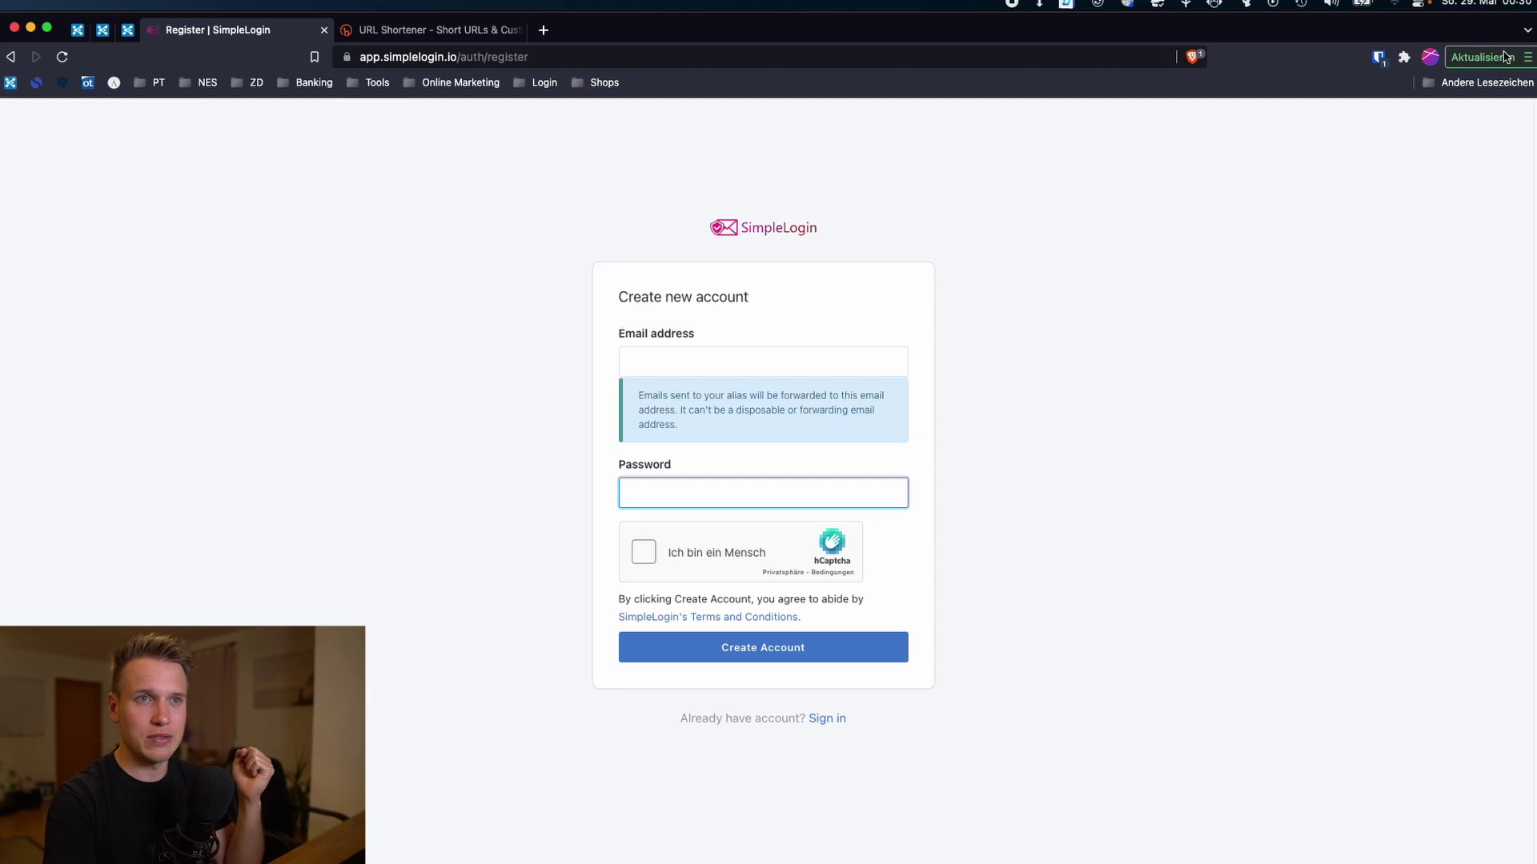
{"action": "left_click", "coordinate": [1378, 58]}
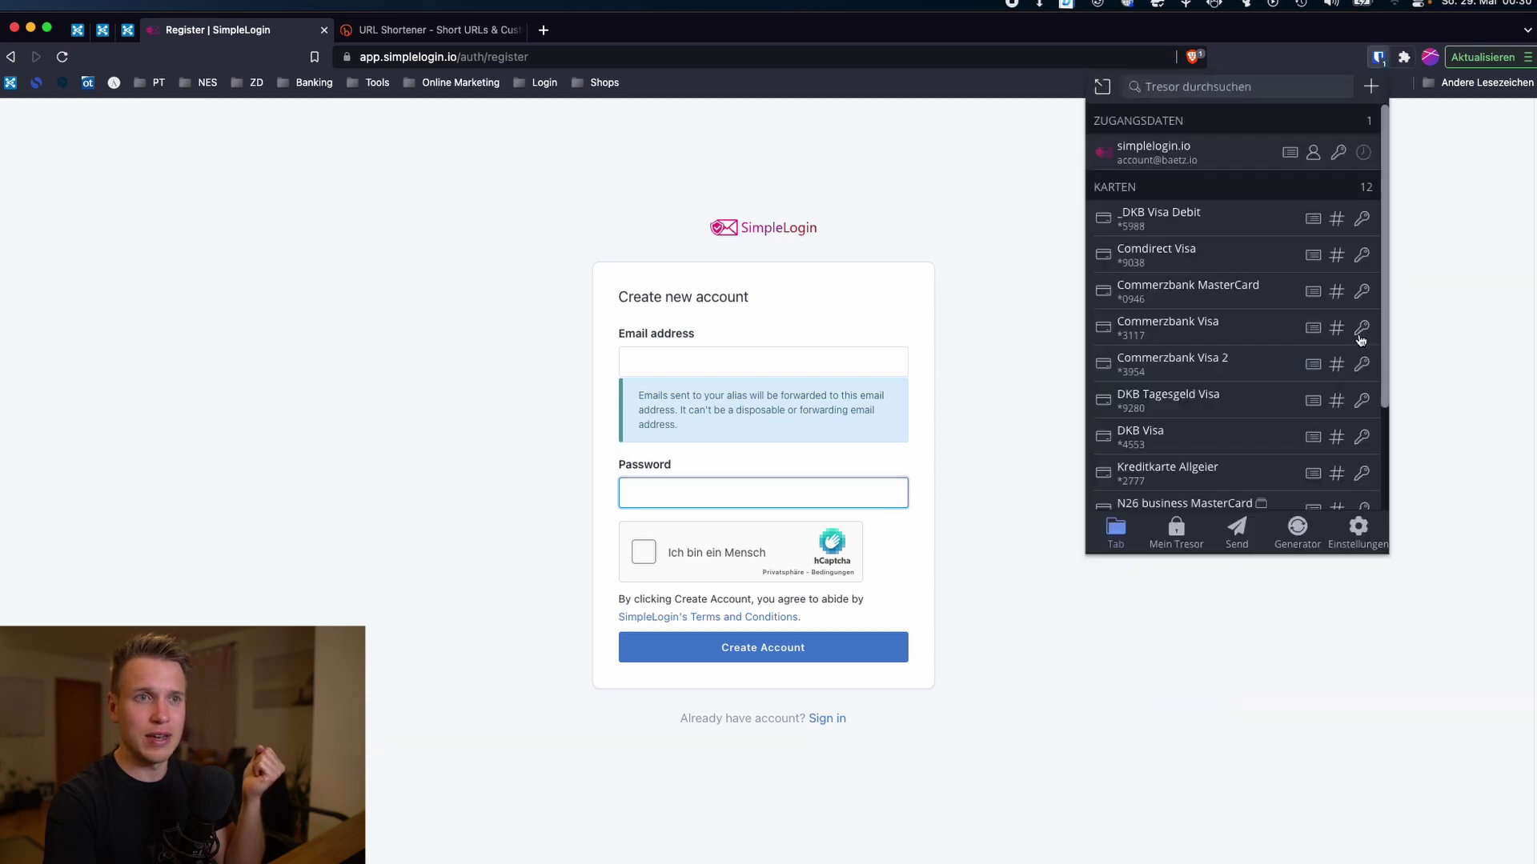
{"action": "left_click", "coordinate": [1297, 530]}
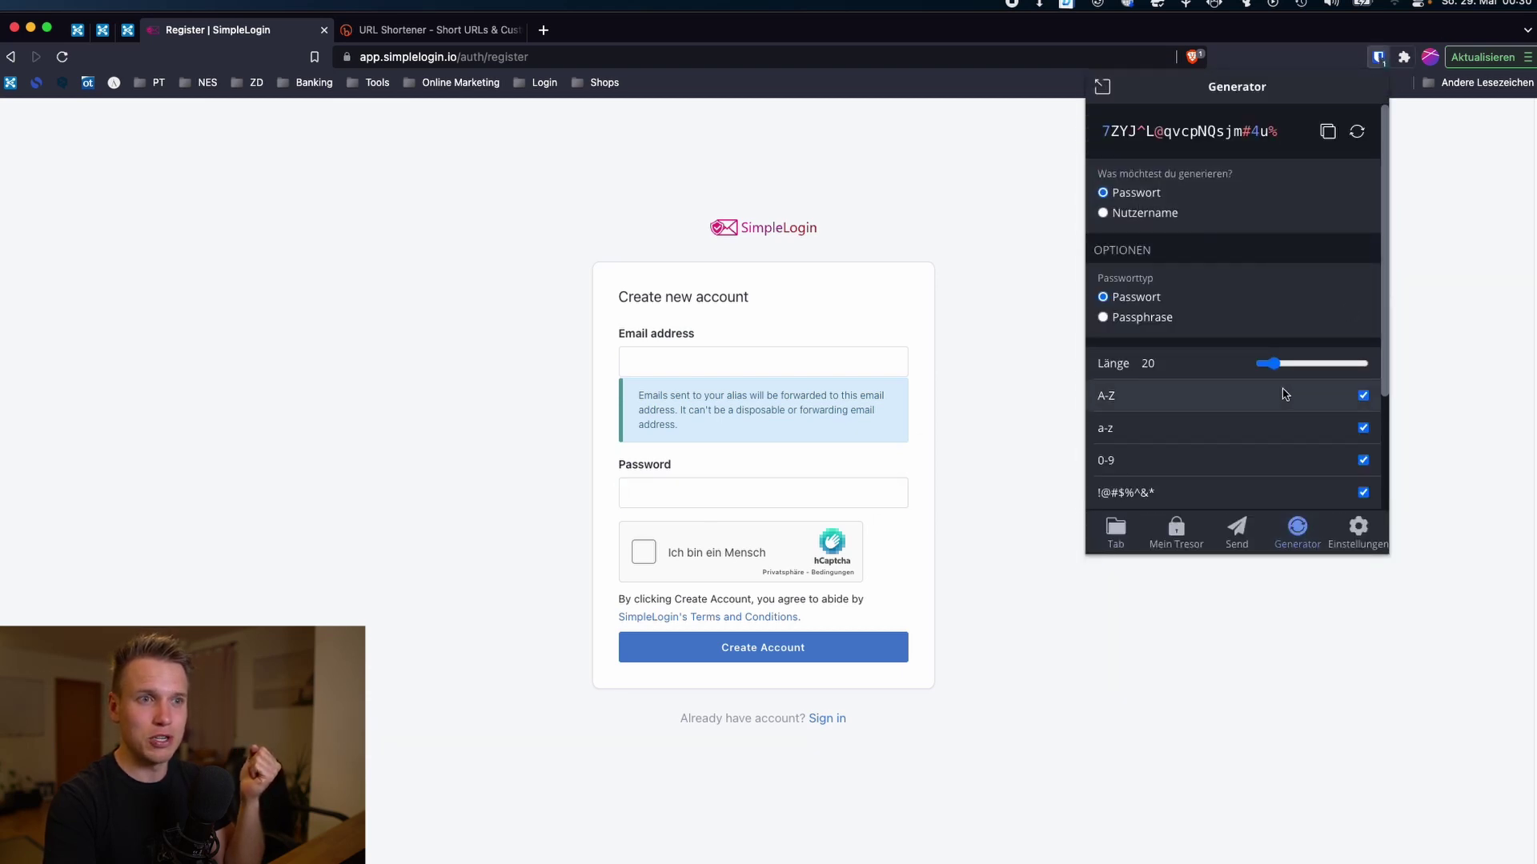
{"action": "left_click_drag", "start_coordinate": [1273, 363], "coordinate": [1290, 379]}
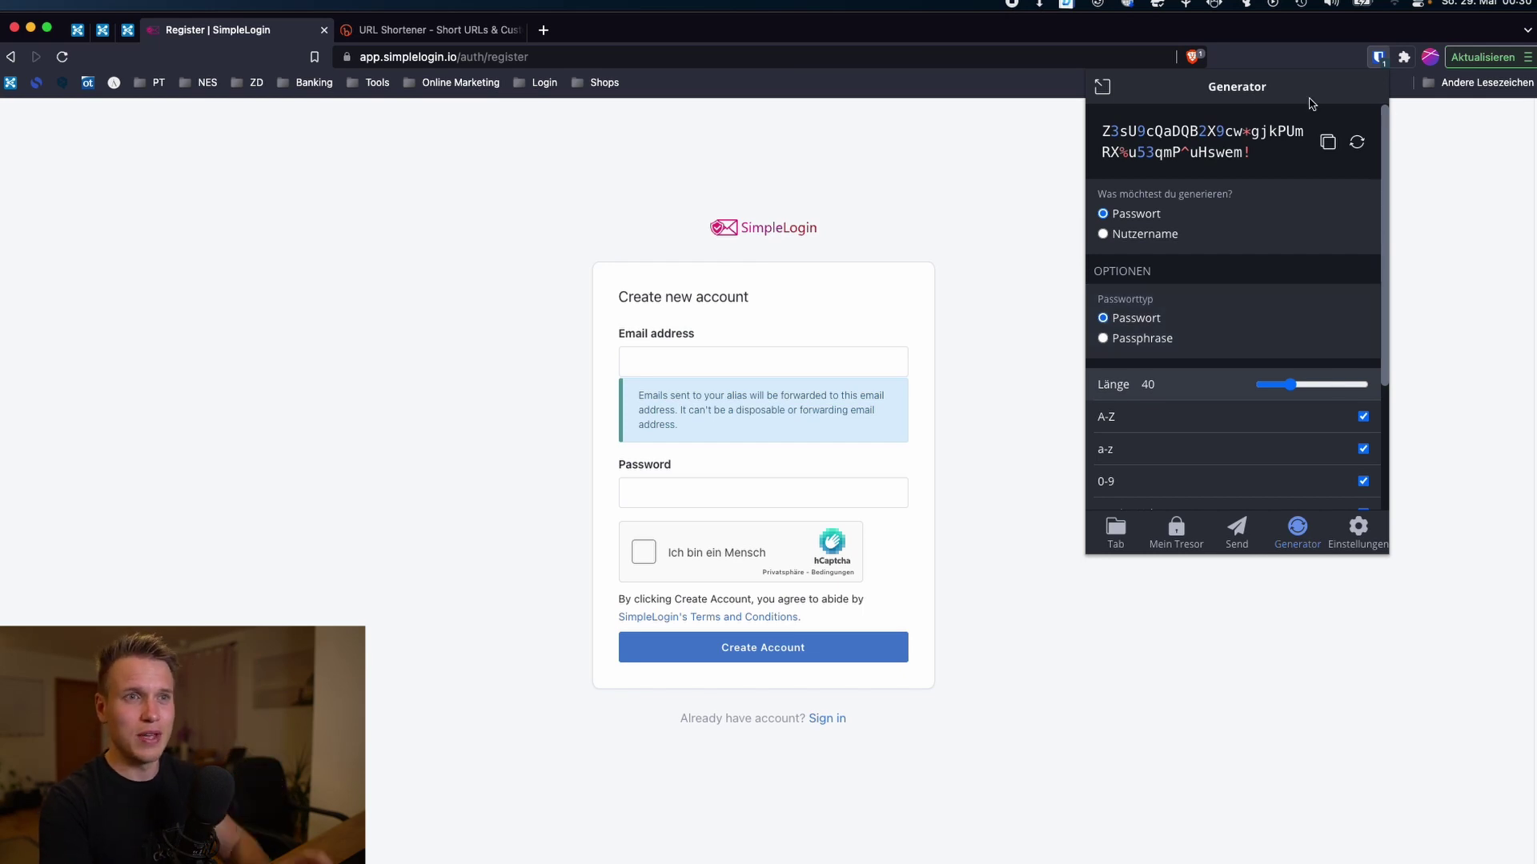
{"action": "left_click", "coordinate": [1328, 142]}
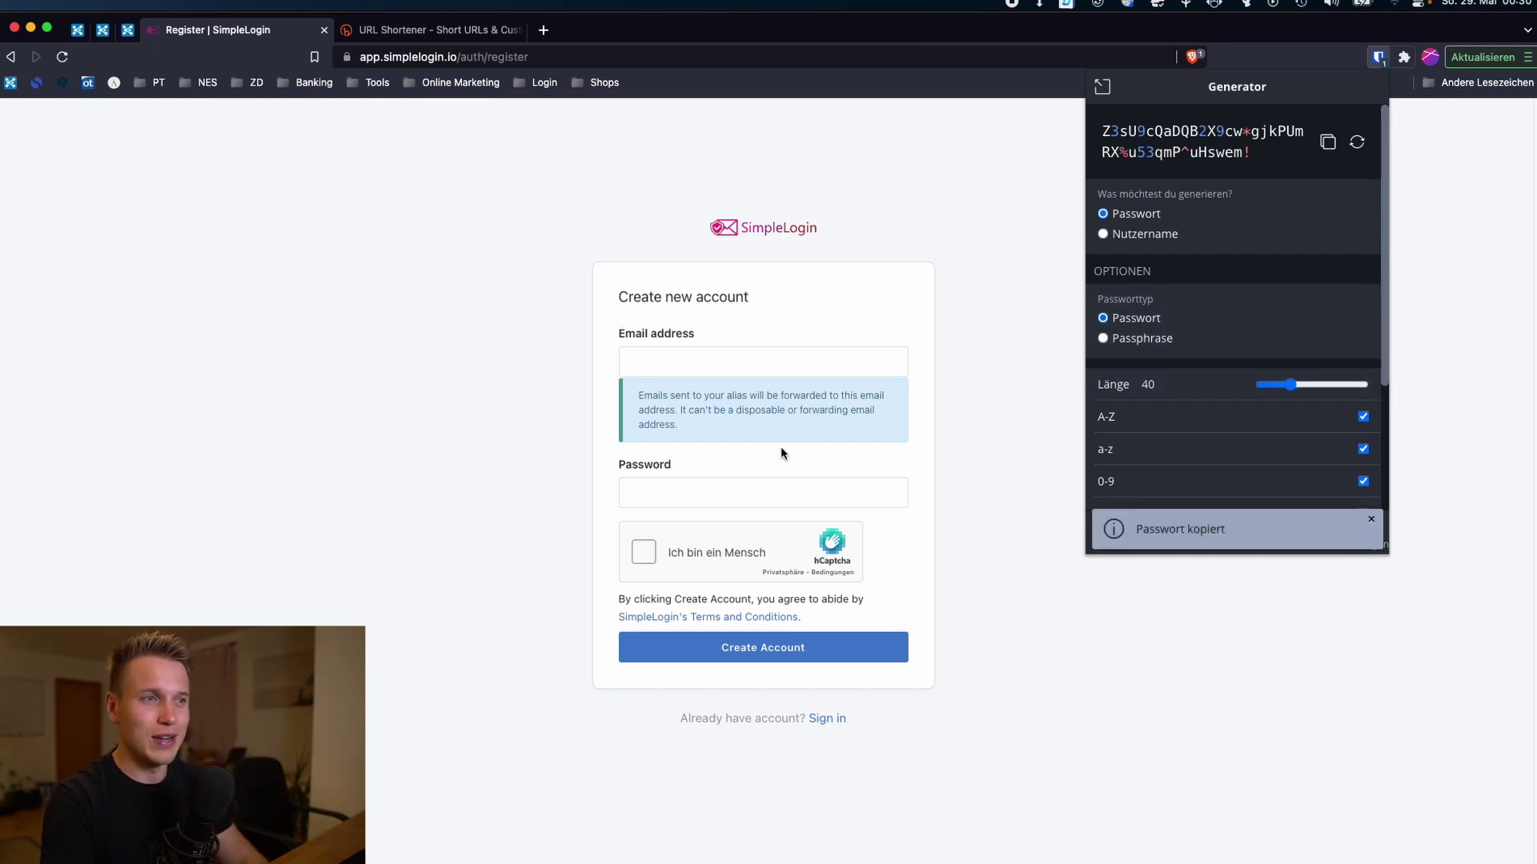
{"action": "left_click", "coordinate": [689, 493]}
{"action": "key", "text": "super+v"}
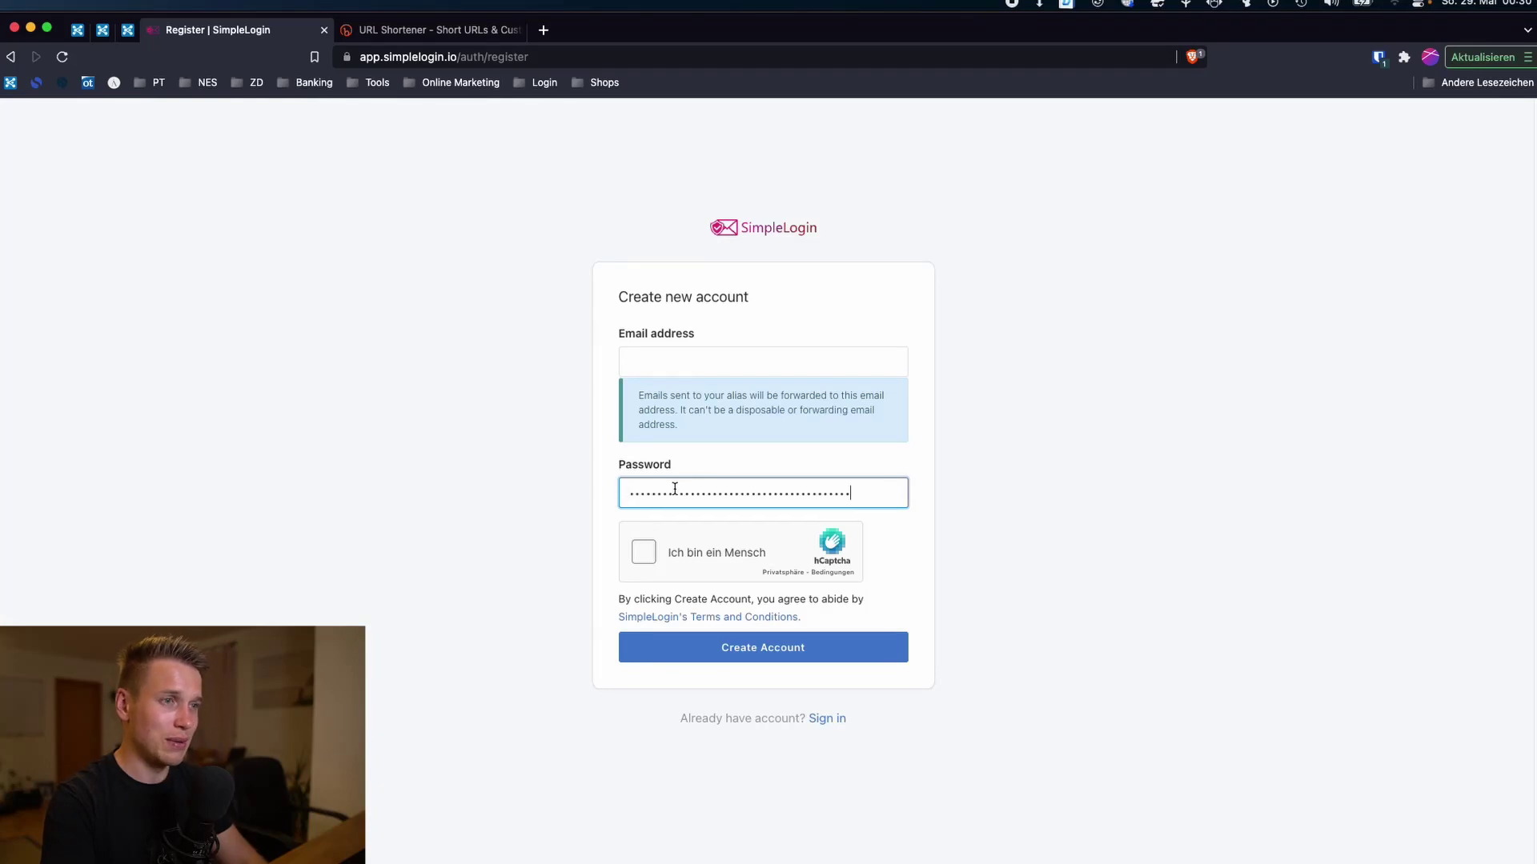
Step: Enter your email address, pass the hCaptcha check and submit Create Account
{"action": "left_click", "coordinate": [716, 363]}
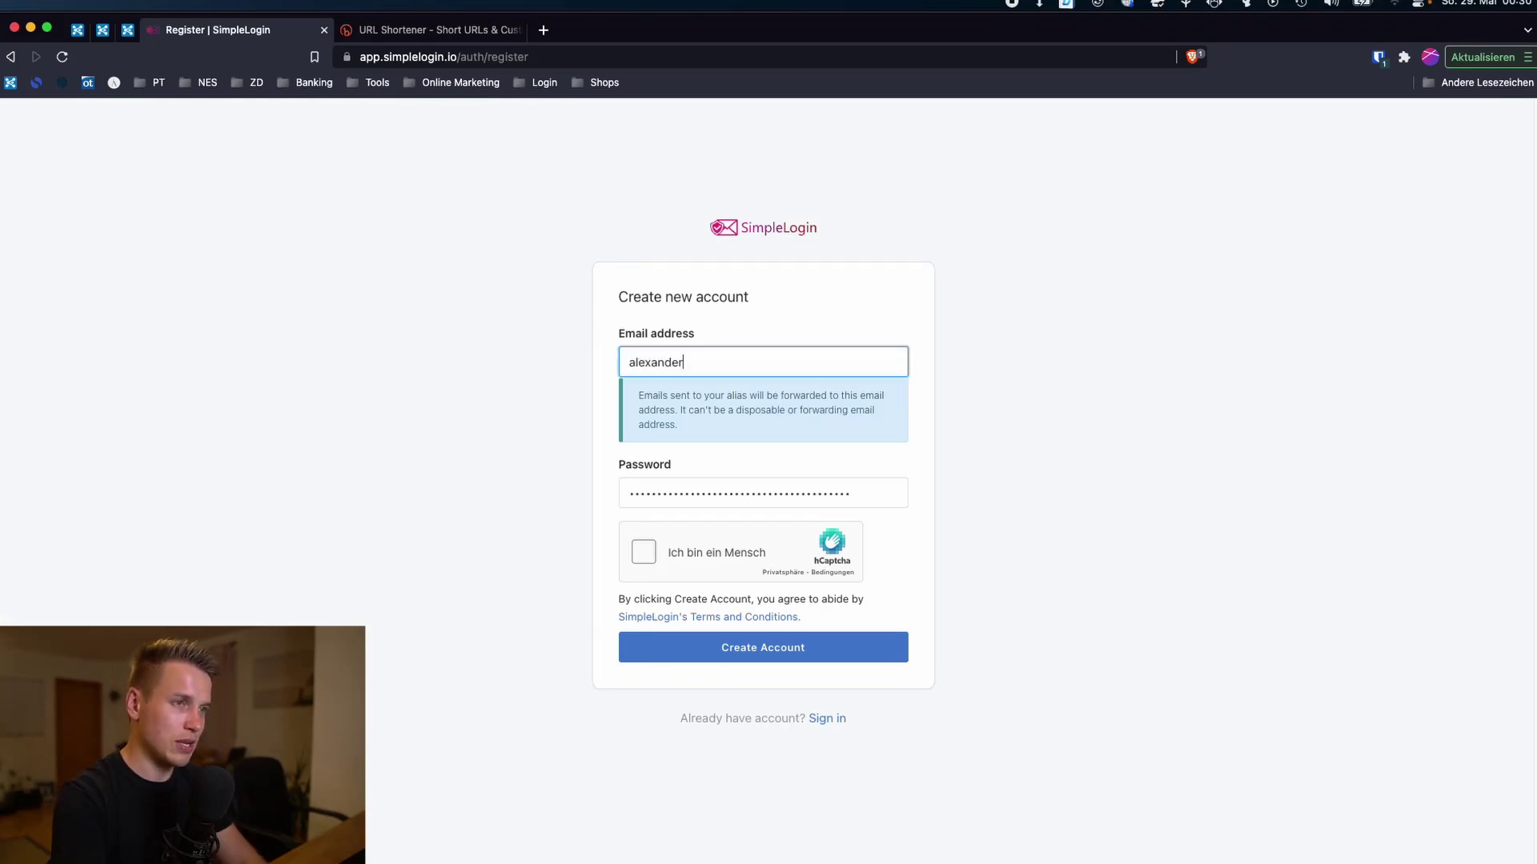
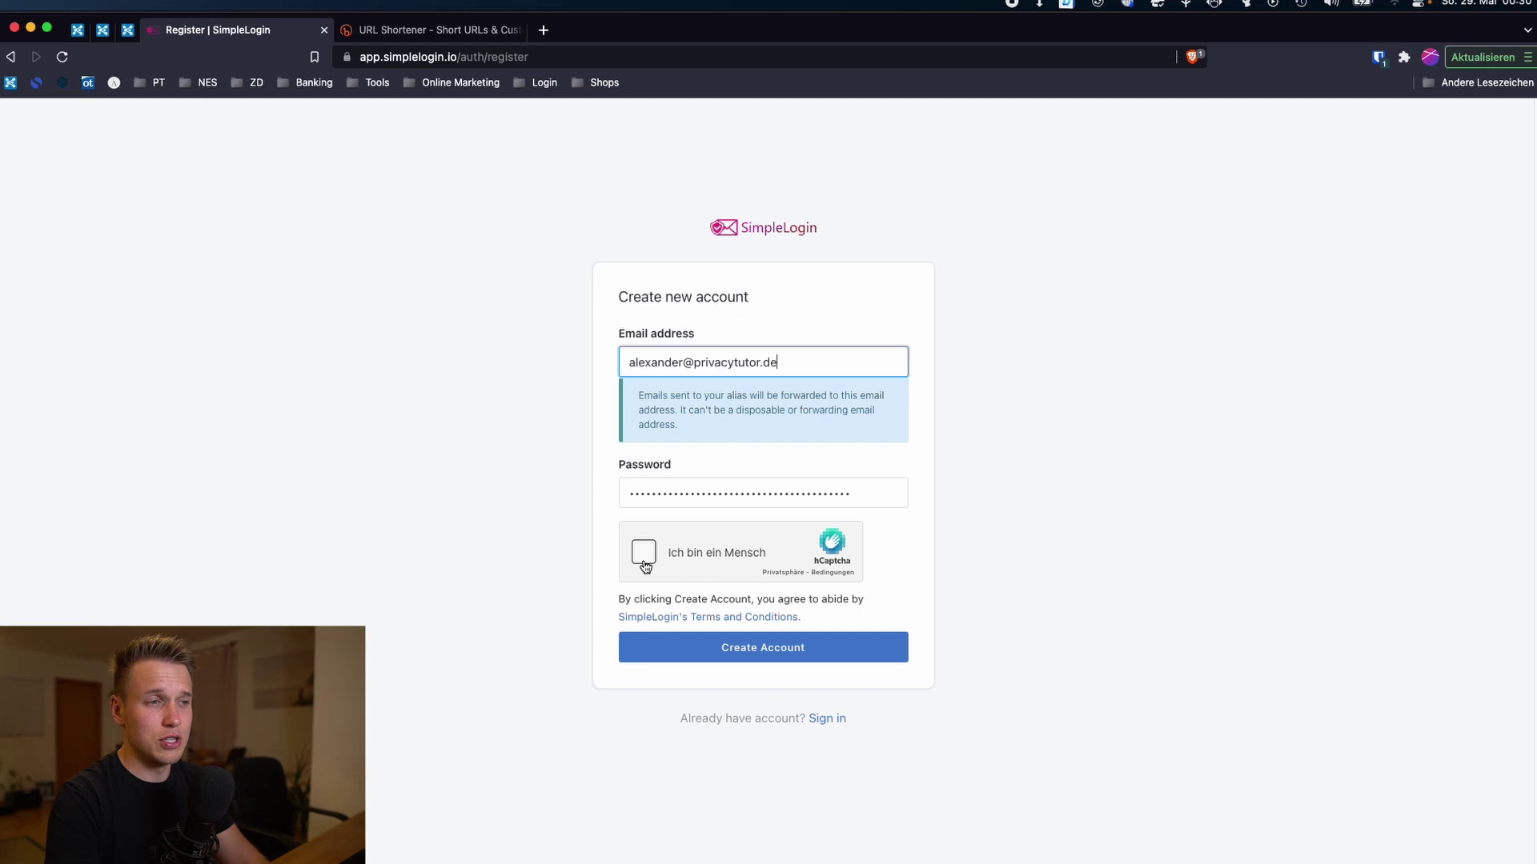
{"action": "left_click", "coordinate": [671, 559]}
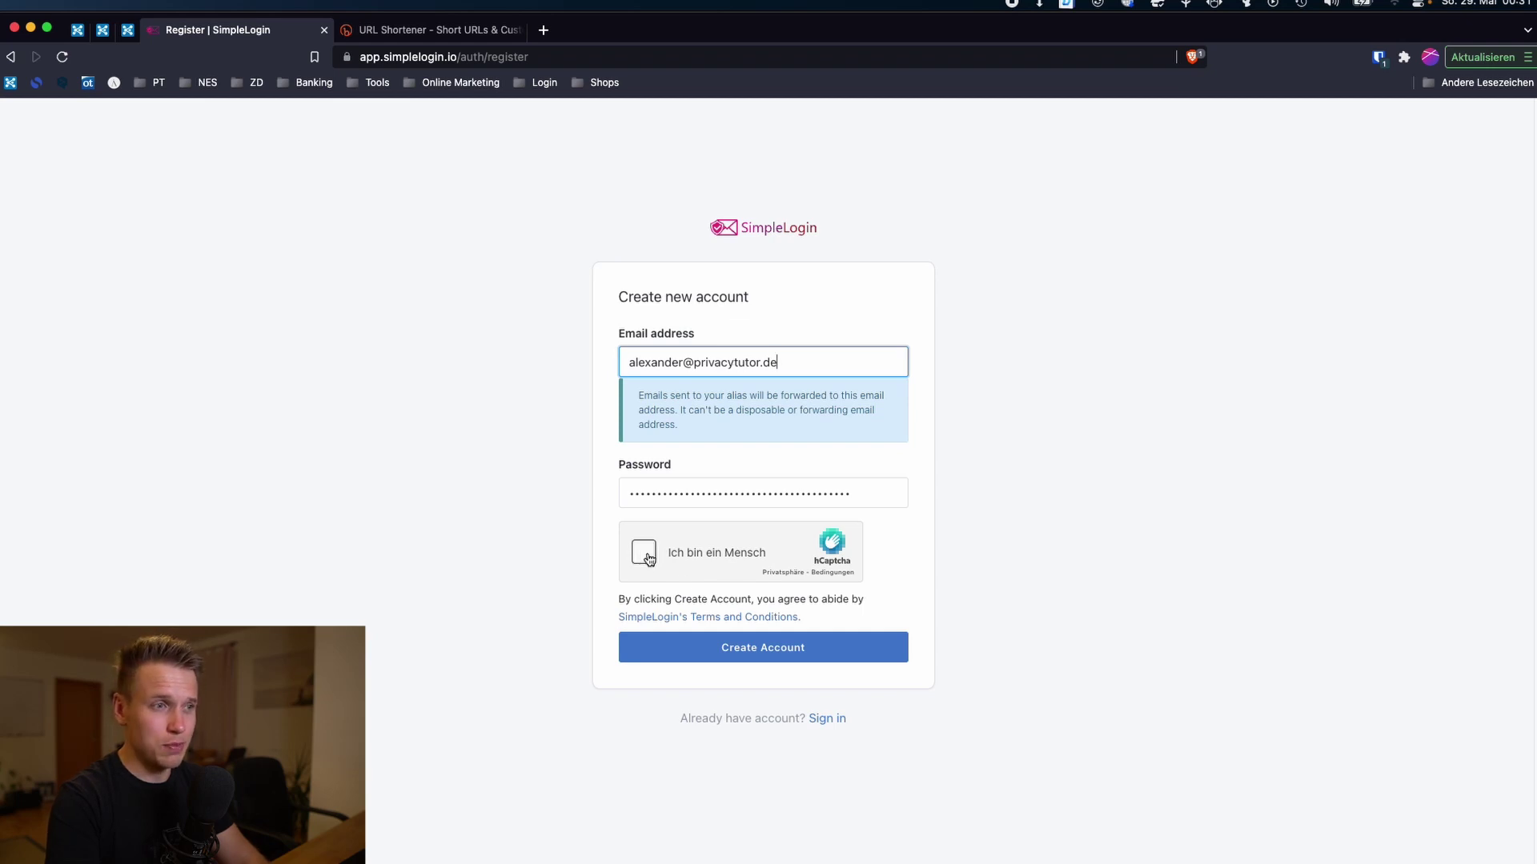
{"action": "left_click", "coordinate": [734, 652]}
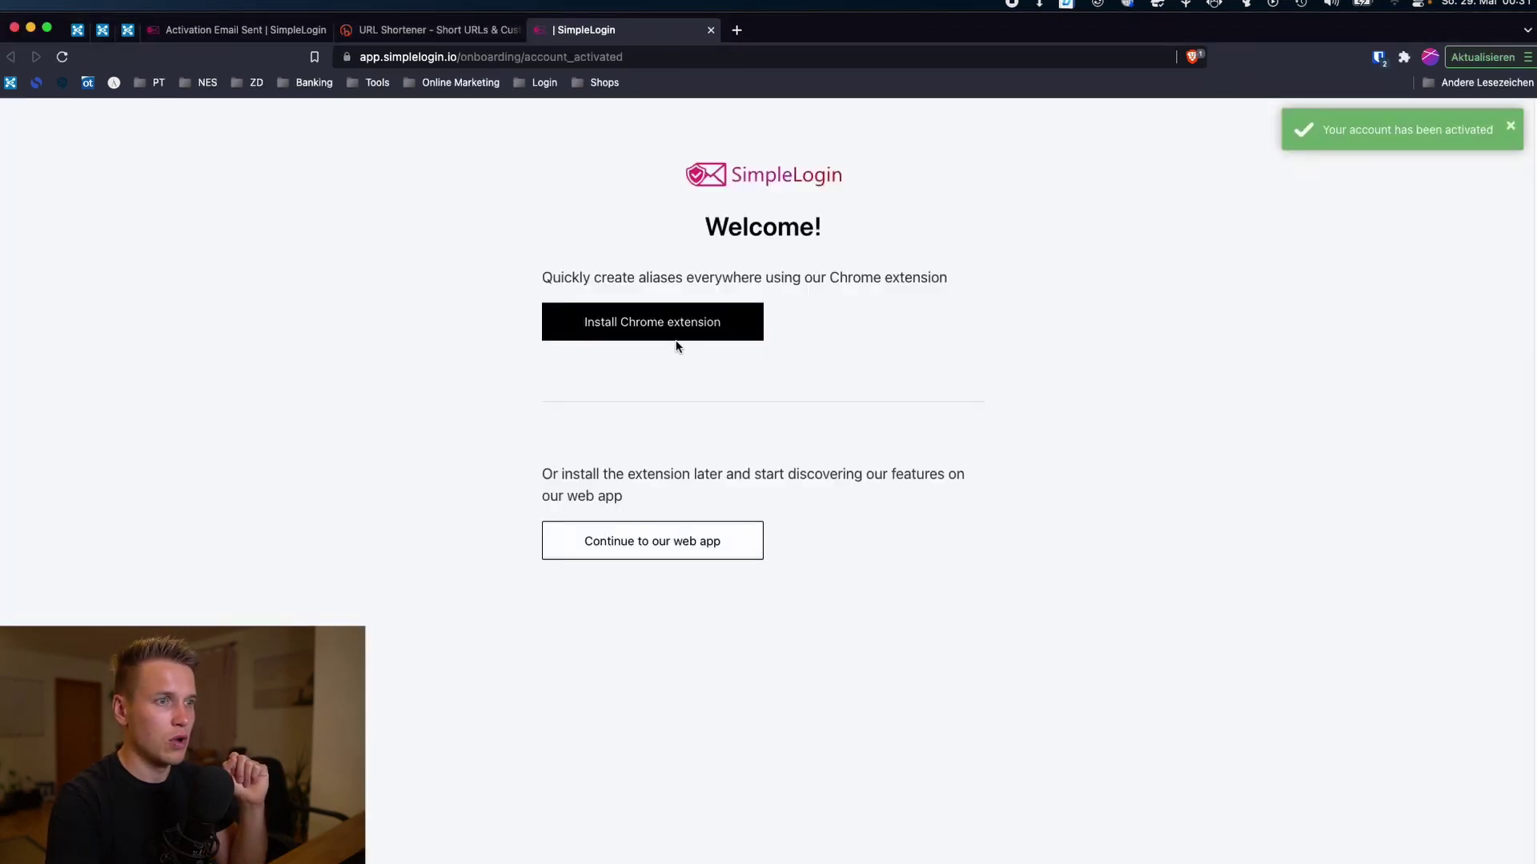
Step: Continue to the web app, dismiss the welcome tutorial and select the newsletter alias address
{"action": "left_click", "coordinate": [614, 545]}
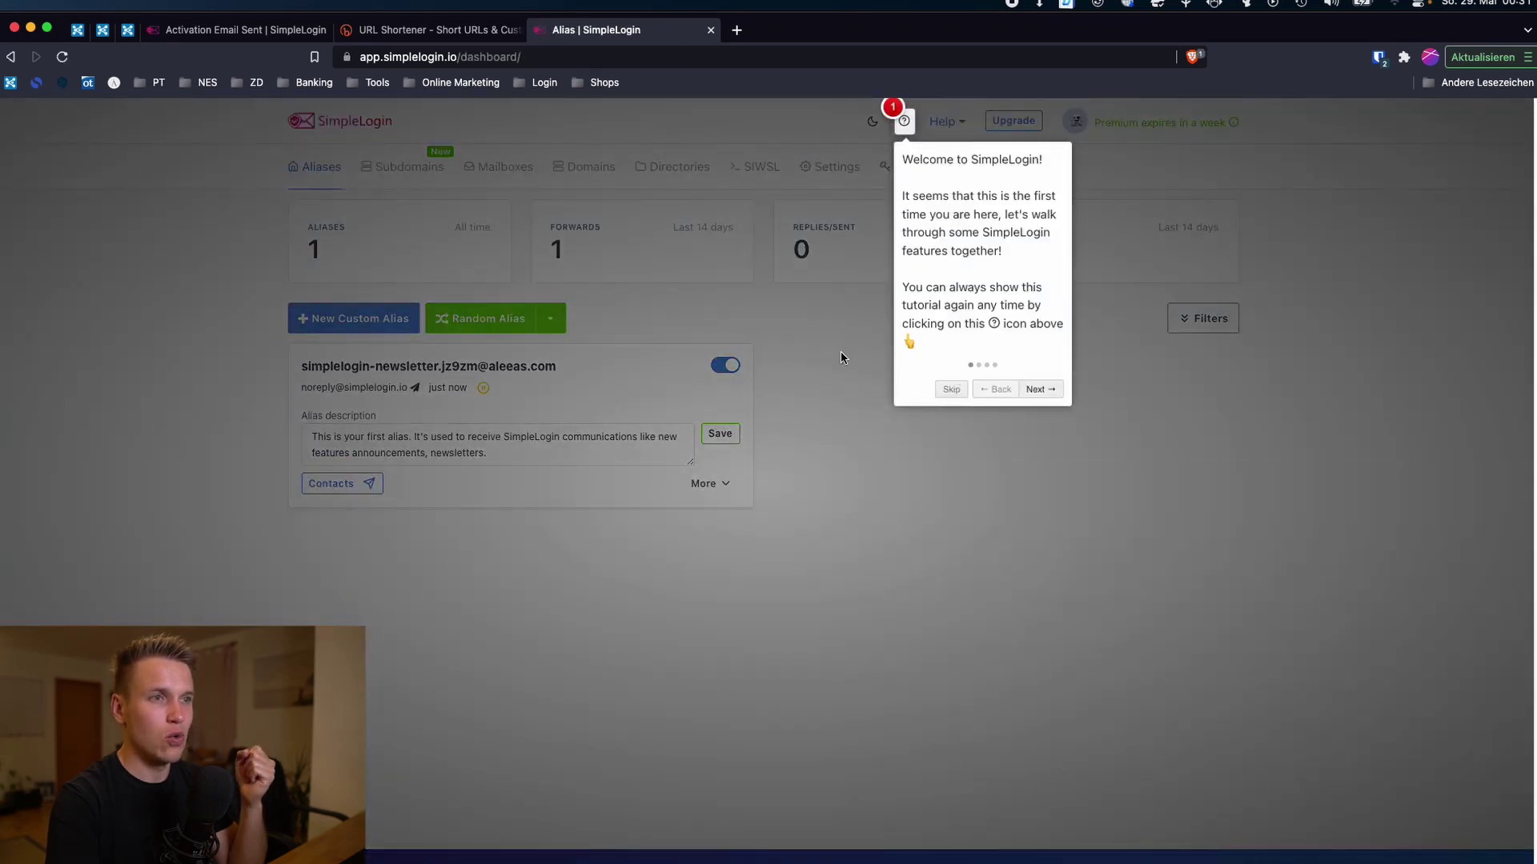
{"action": "left_click", "coordinate": [840, 352]}
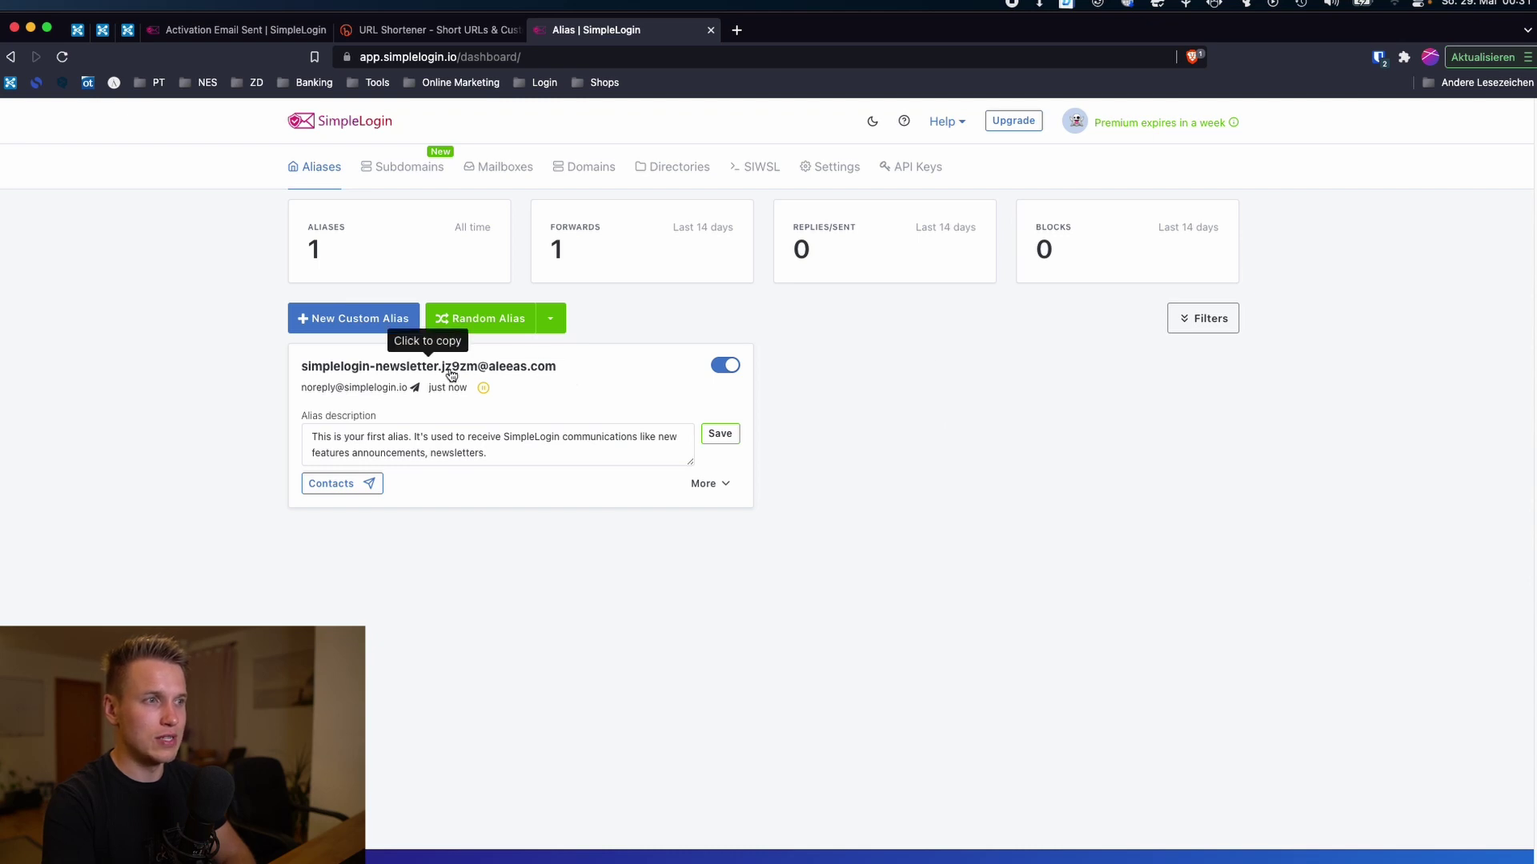
{"action": "left_click_drag", "start_coordinate": [297, 371], "coordinate": [560, 369]}
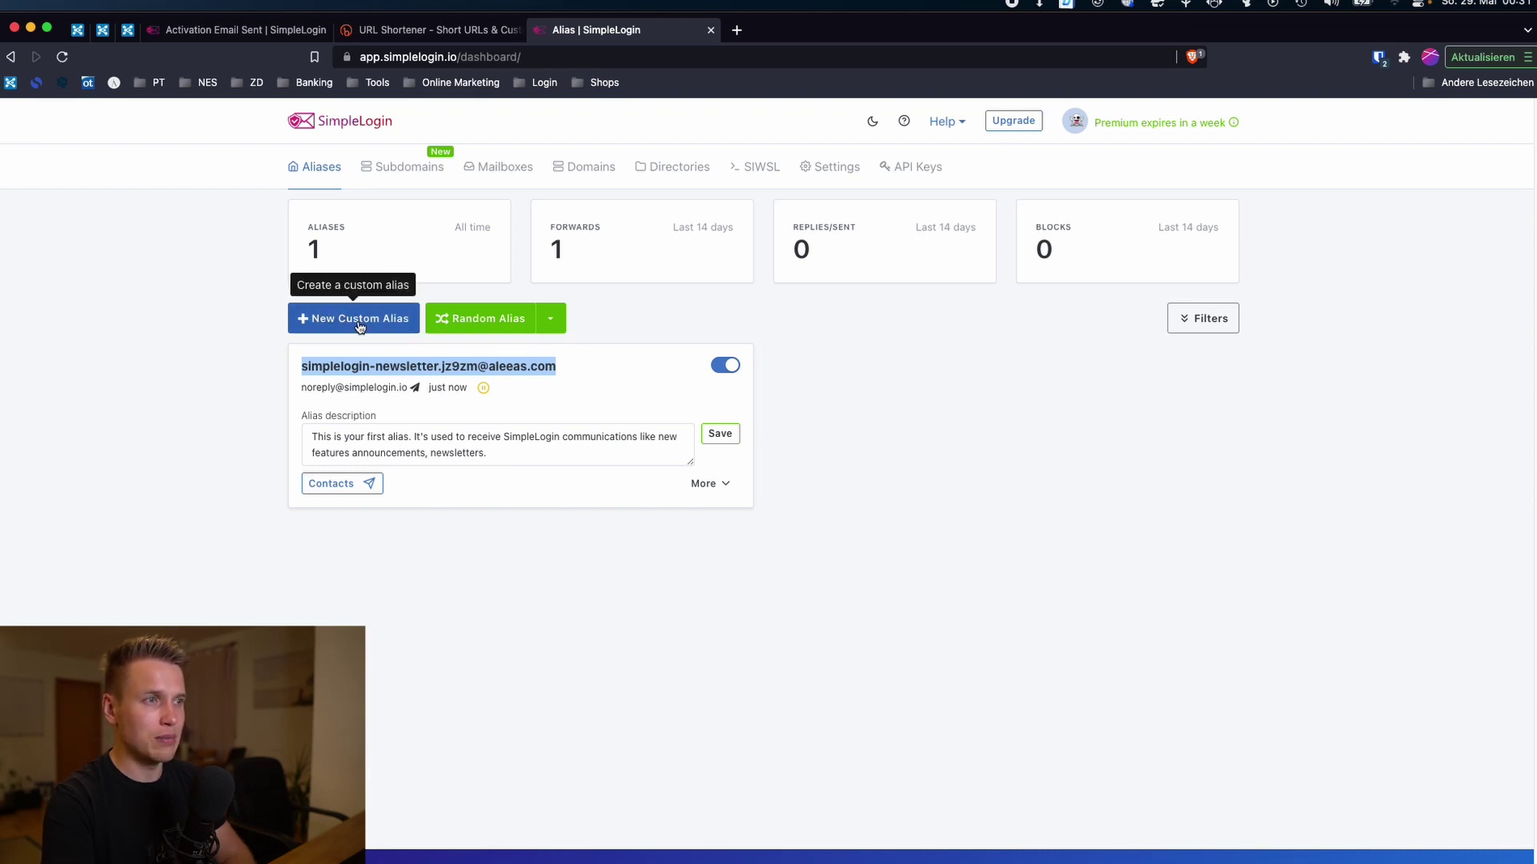
Step: Create a Random Alias and toggle its switch off, on, then off again
{"action": "left_click", "coordinate": [475, 326]}
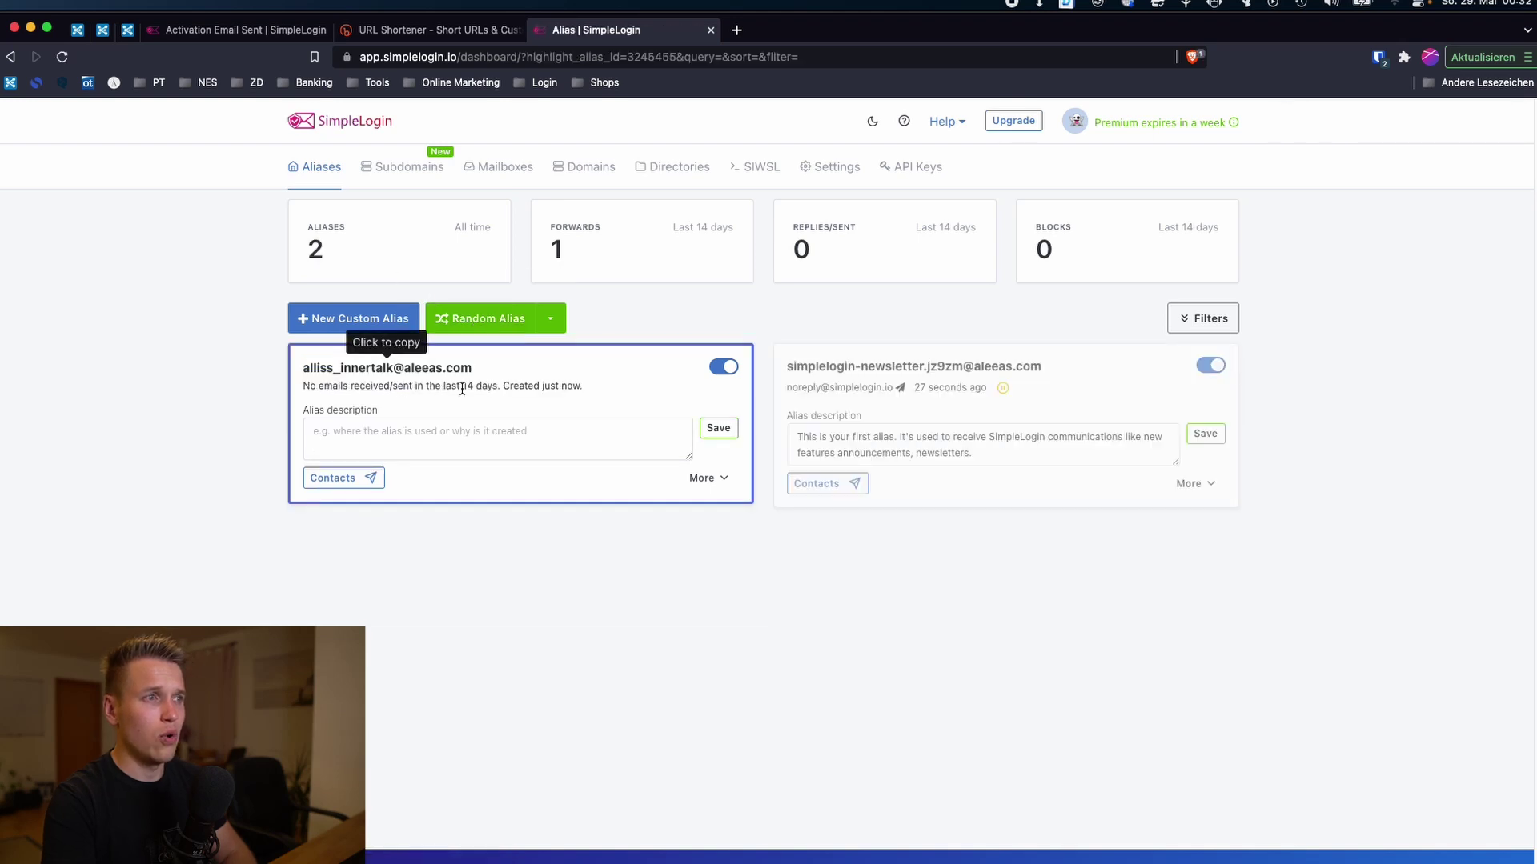
{"action": "left_click_drag", "start_coordinate": [301, 373], "coordinate": [384, 378]}
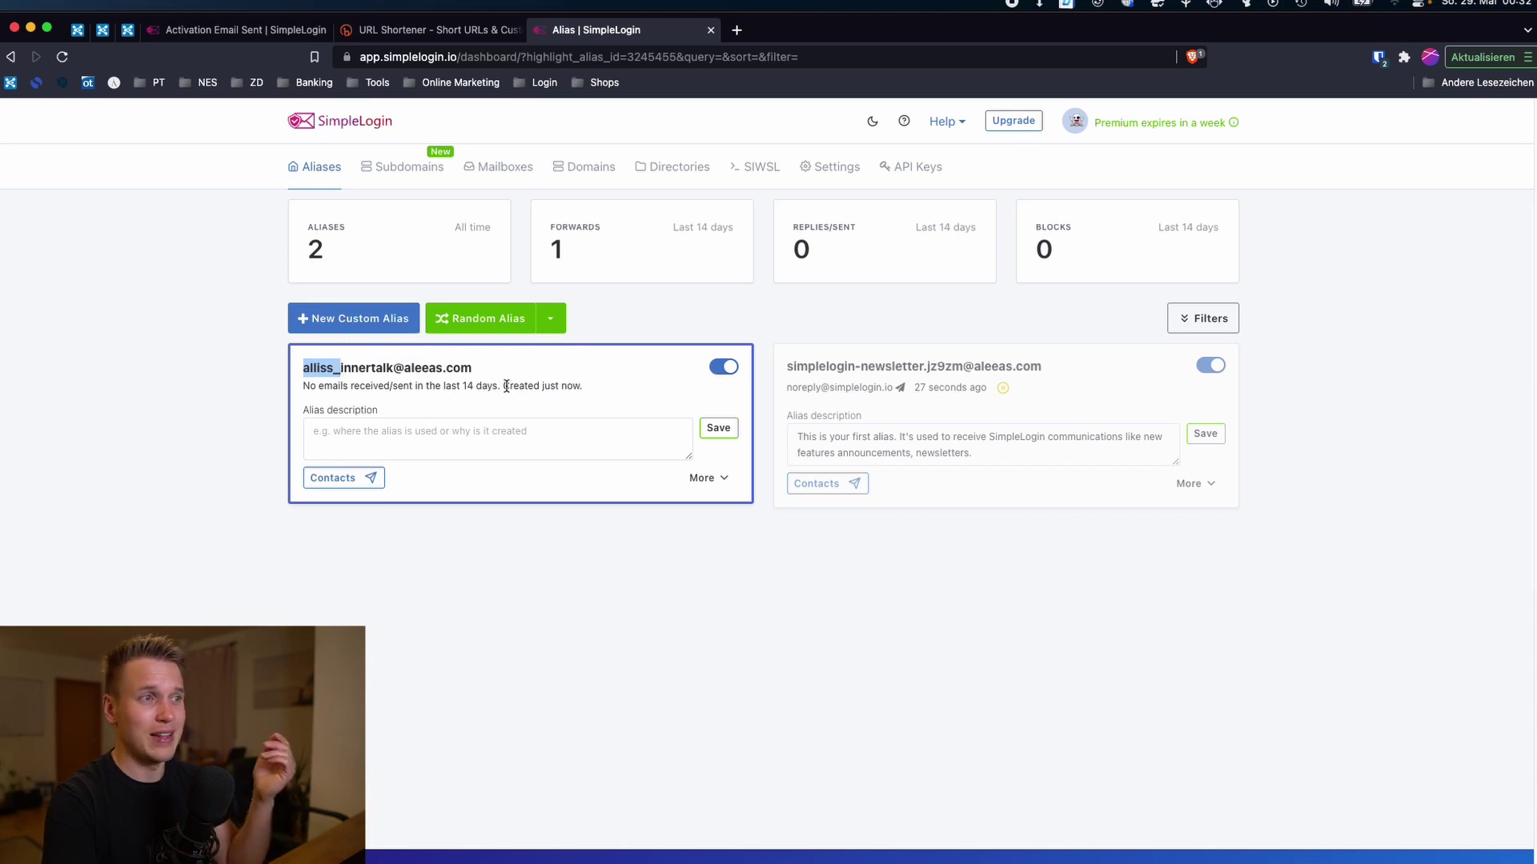
{"action": "left_click", "coordinate": [729, 369]}
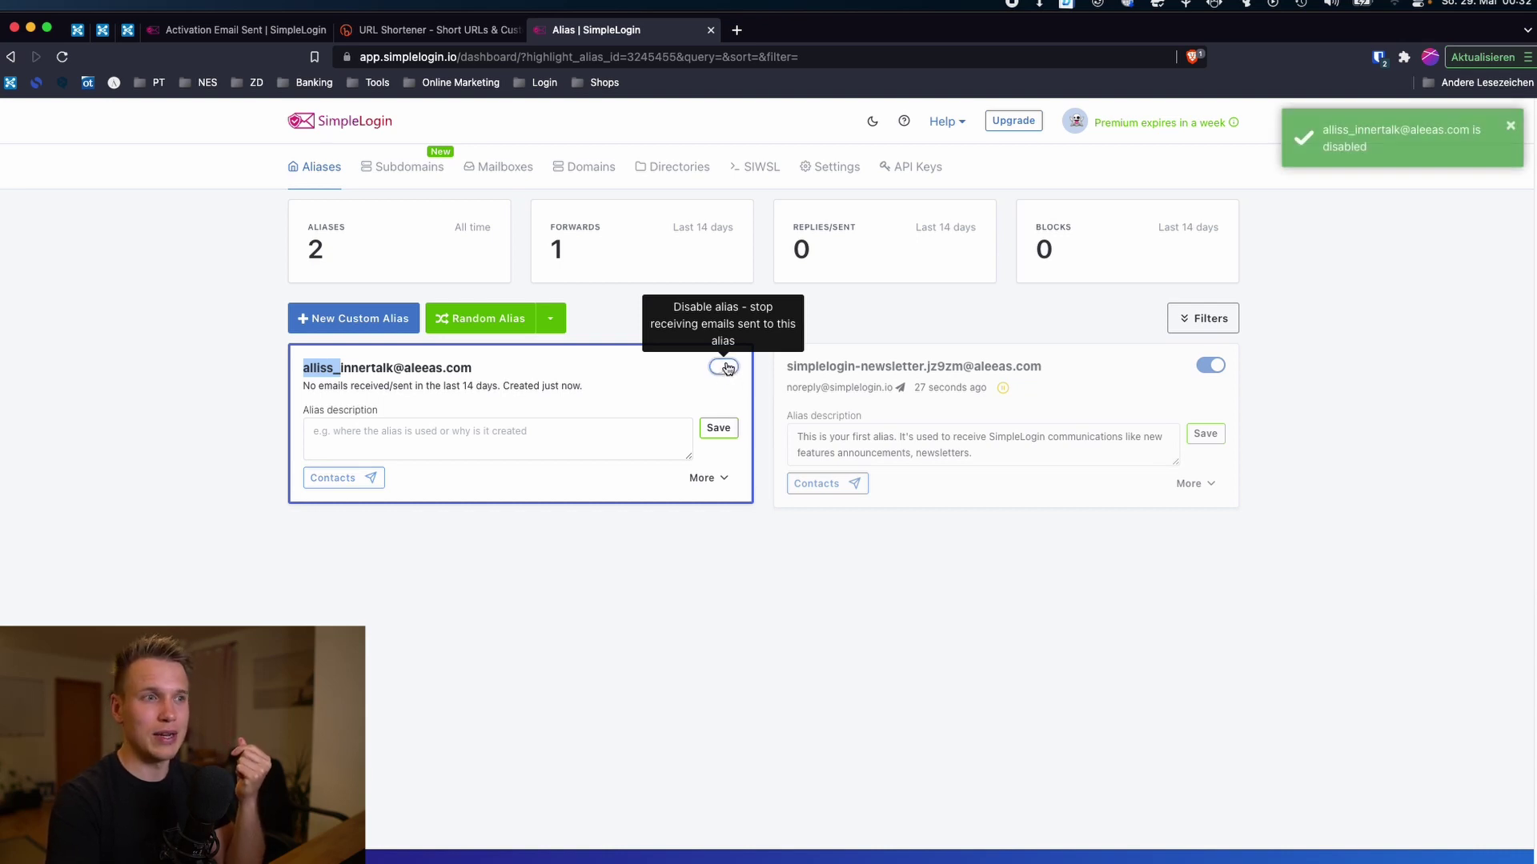
{"action": "left_click", "coordinate": [727, 370]}
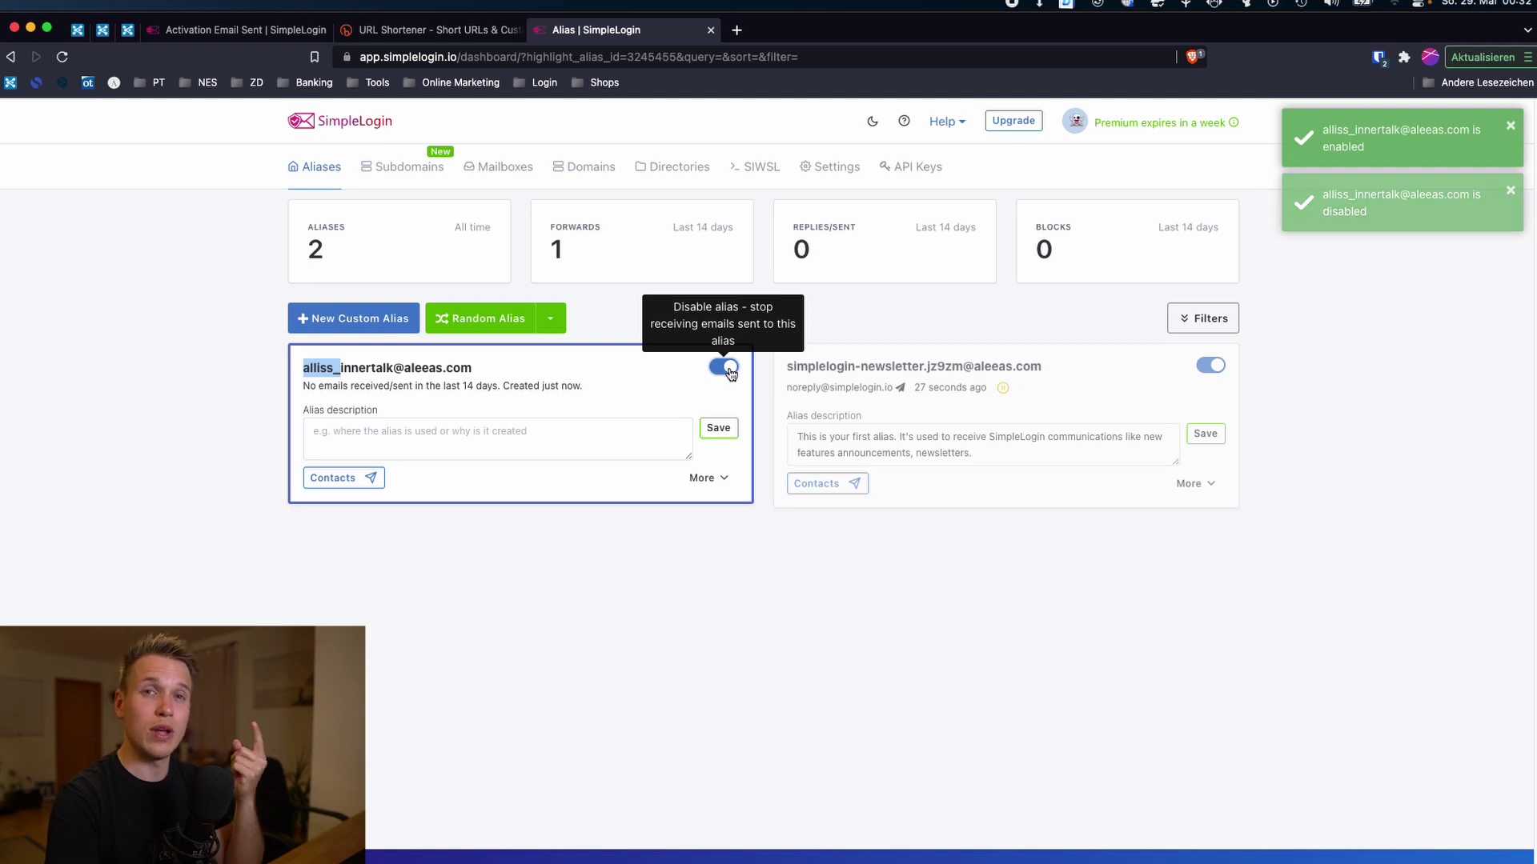
{"action": "left_click", "coordinate": [724, 367]}
{"action": "left_click", "coordinate": [151, 454]}
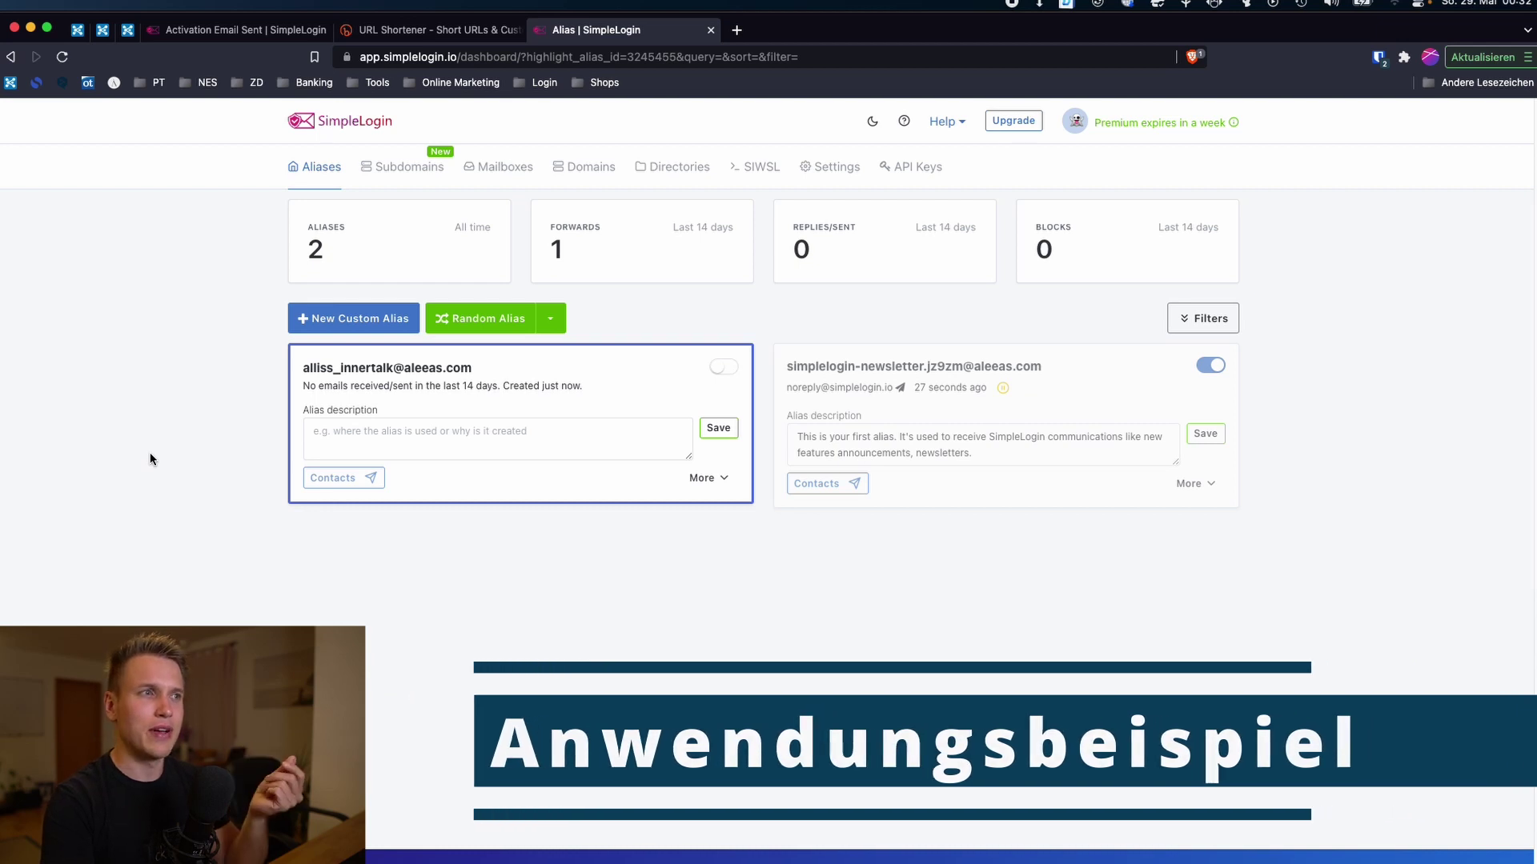
Step: Copy the random alias address in SimpleLogin and switch the alias back on
{"action": "left_click", "coordinate": [427, 32]}
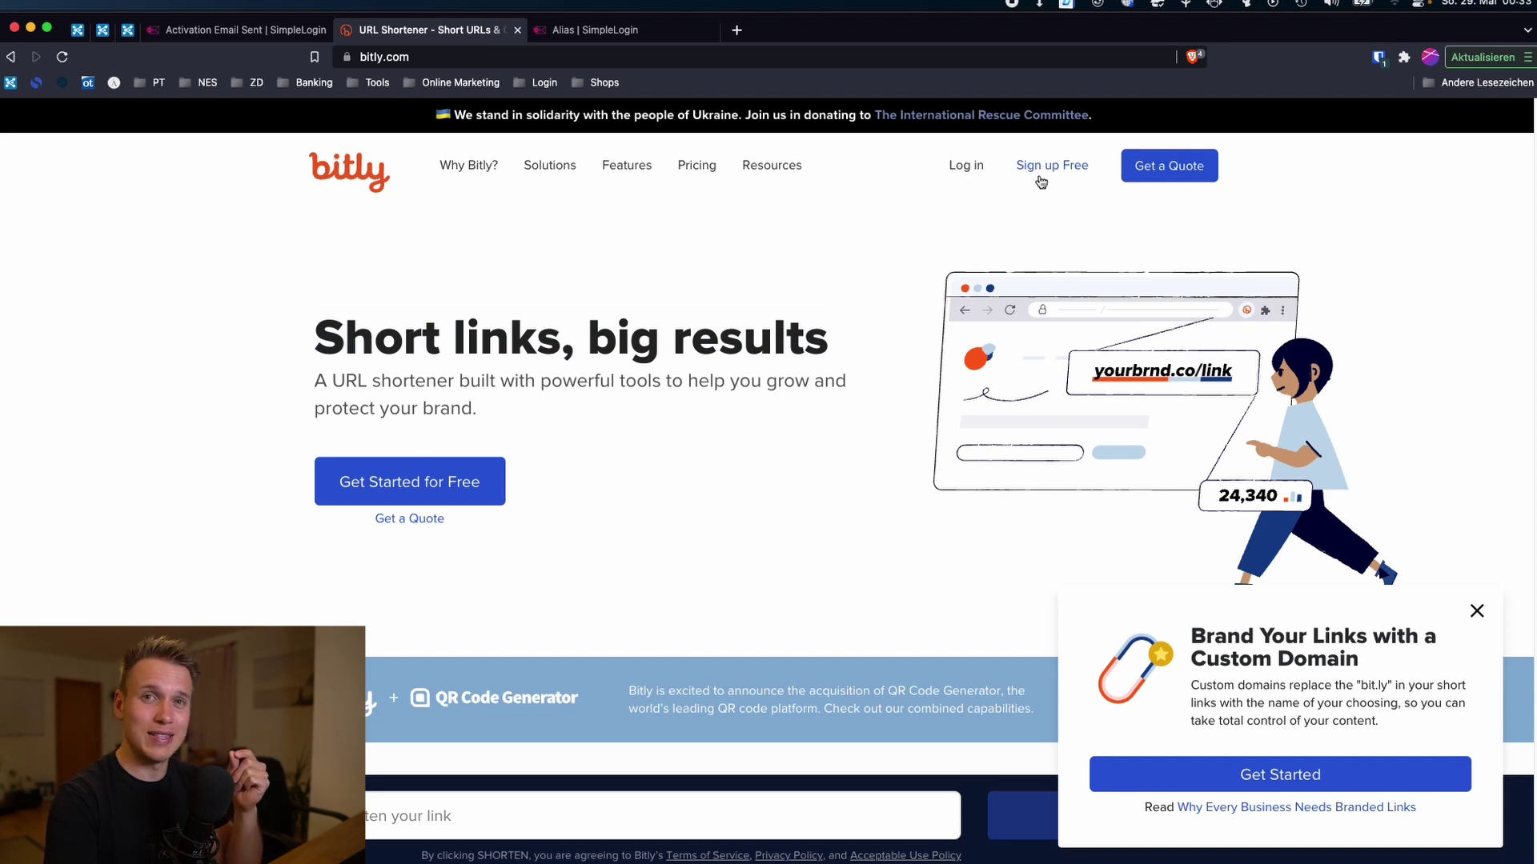
{"action": "left_click", "coordinate": [597, 29]}
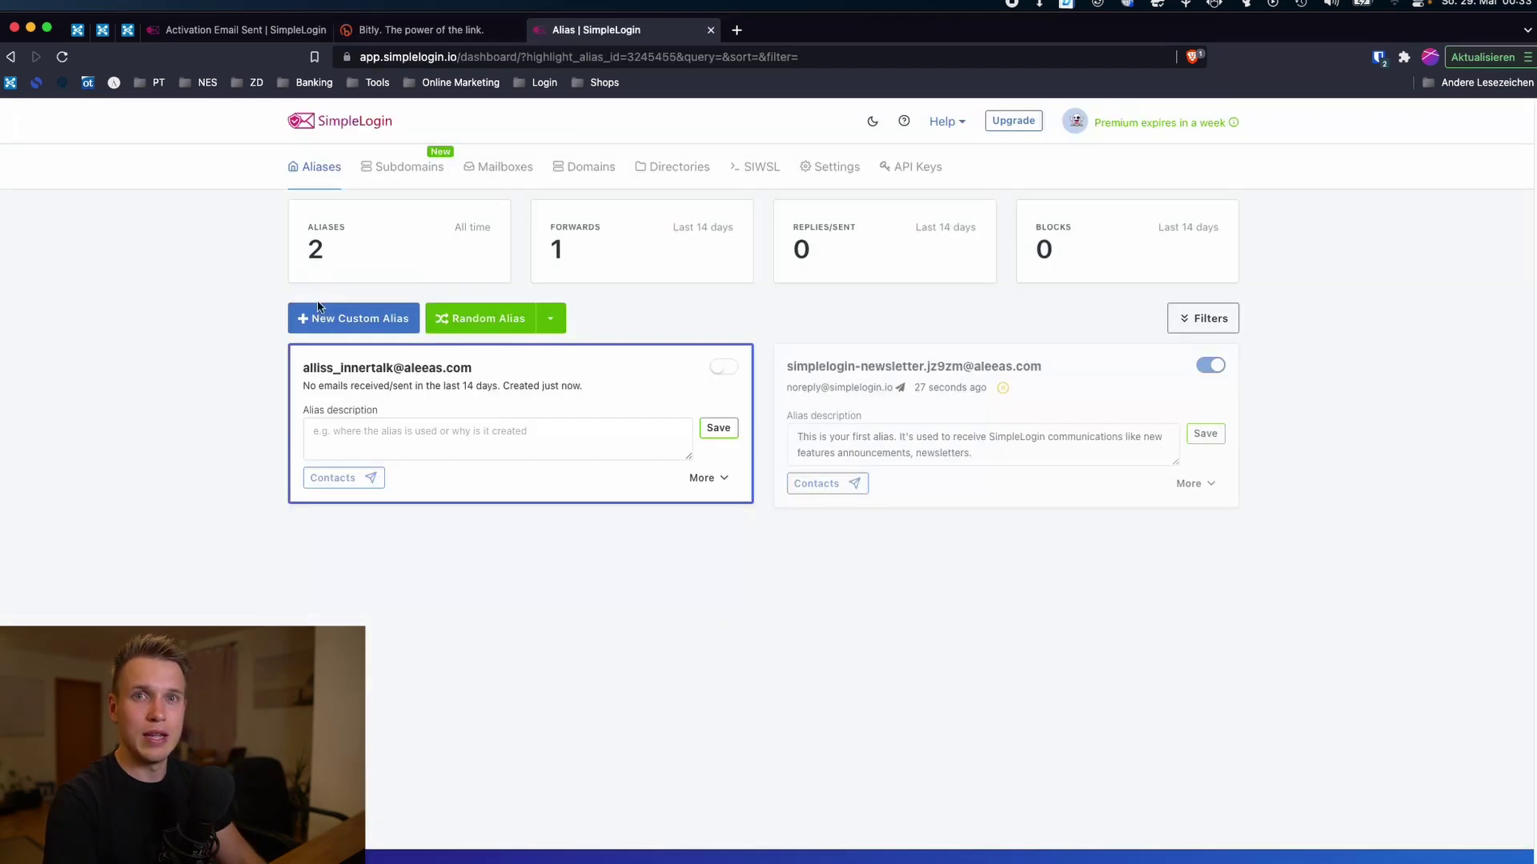
{"action": "left_click", "coordinate": [348, 374]}
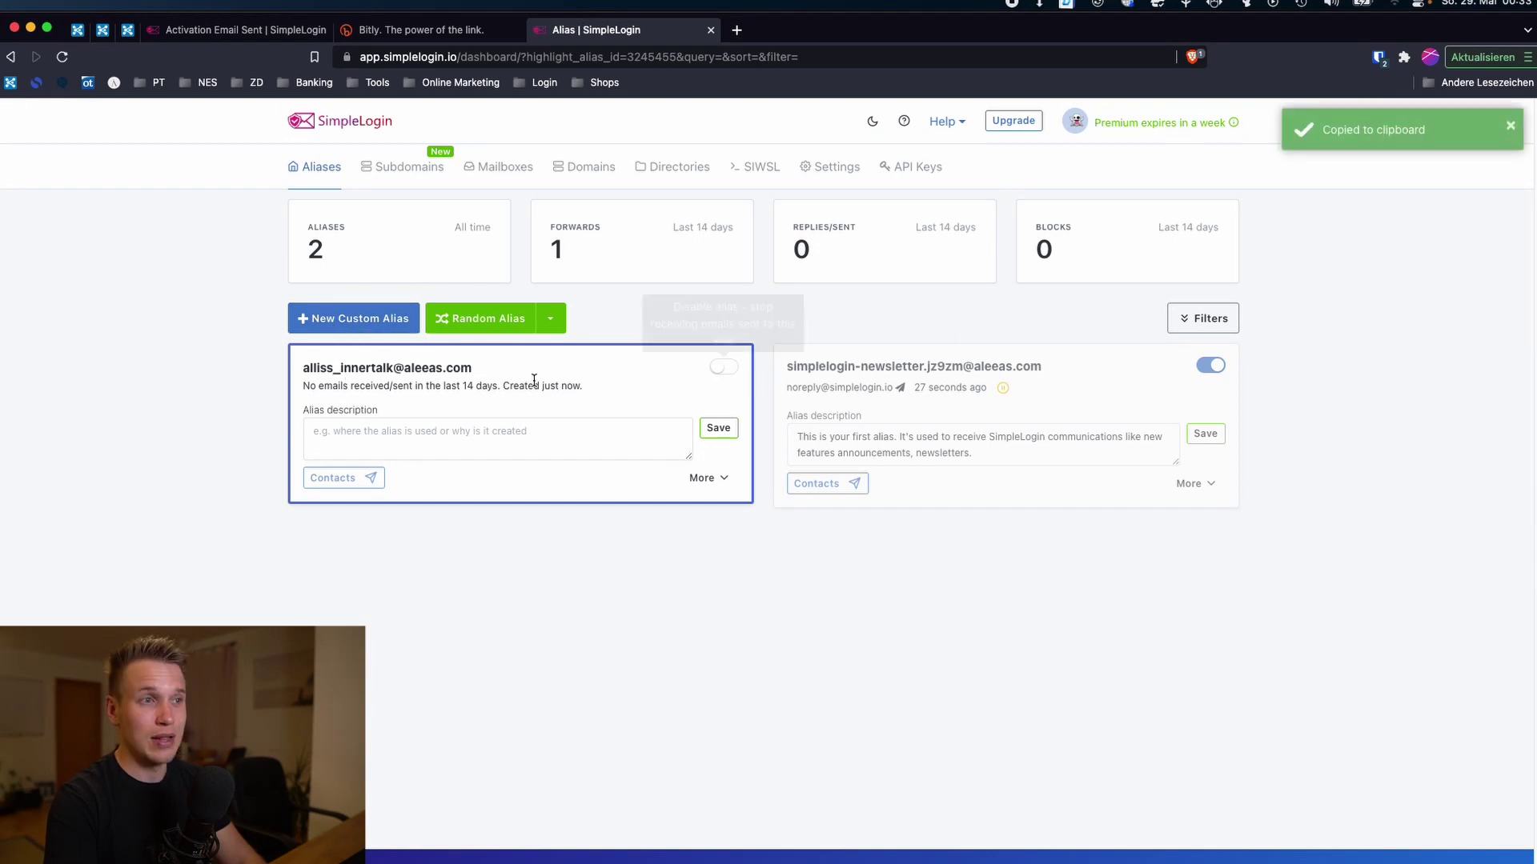
{"action": "left_click", "coordinate": [723, 368]}
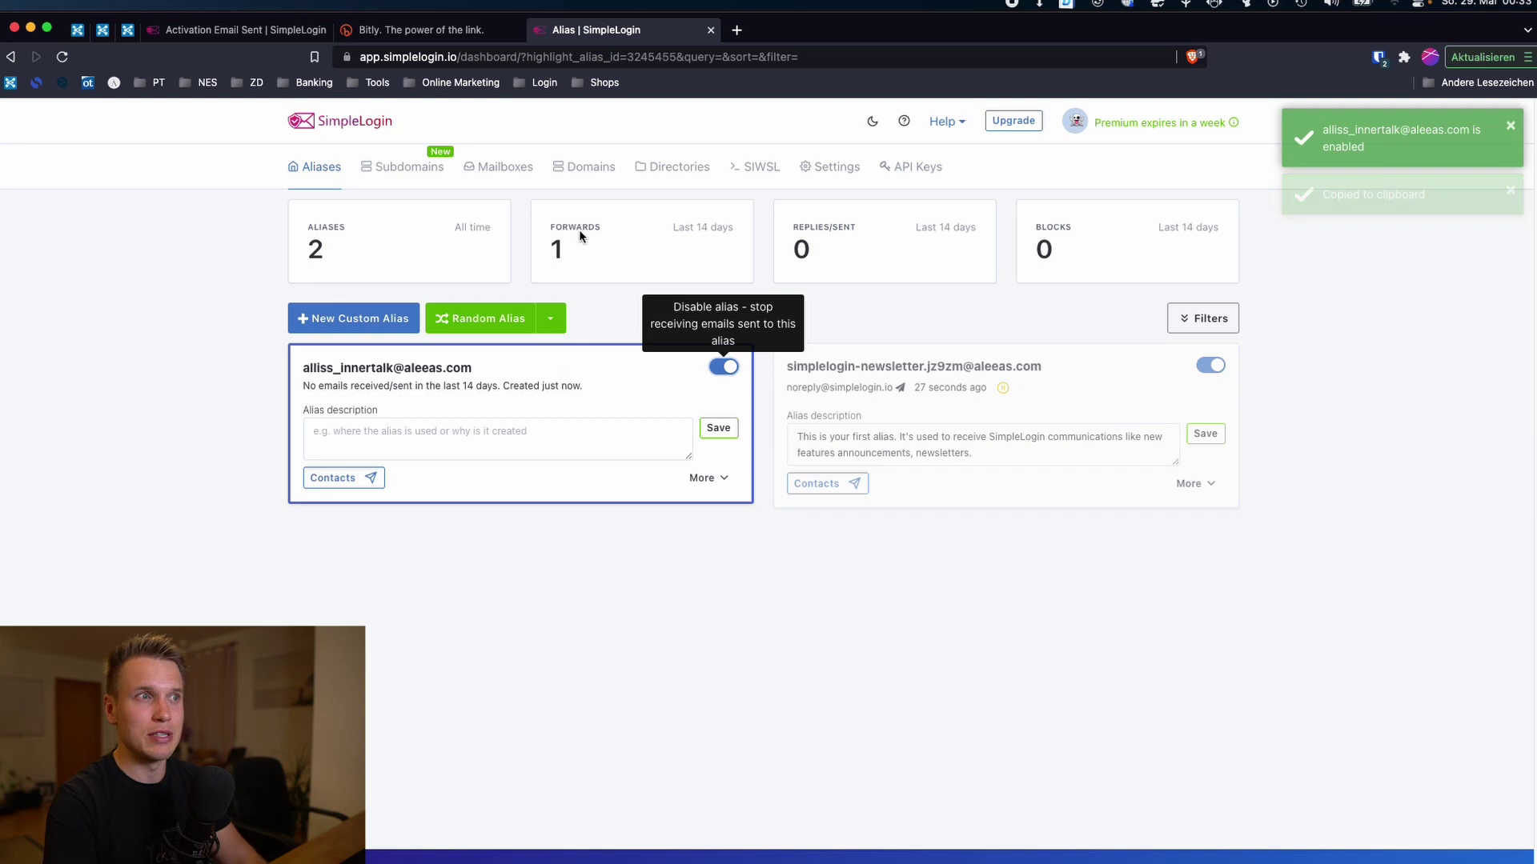
Step: Paste the copied alias into Bitly's sign-up email field
{"action": "left_click", "coordinate": [448, 34]}
{"action": "left_click", "coordinate": [718, 478]}
{"action": "key", "text": "cmd+v"}
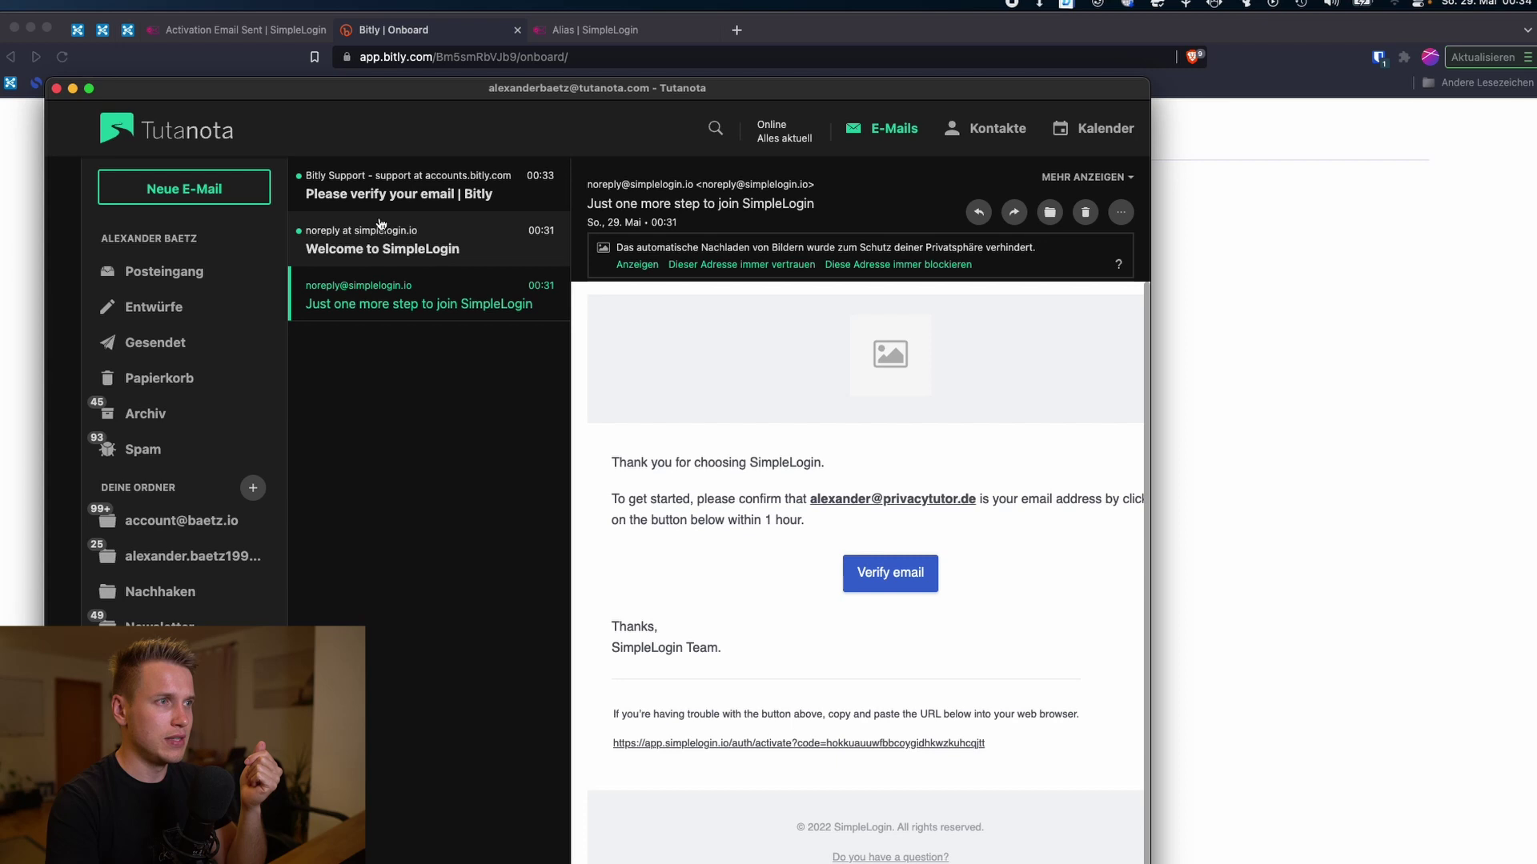
Step: Open the 'Please verify your email | Bitly' message and click VERIFY YOUR EMAIL
{"action": "left_click", "coordinate": [379, 191]}
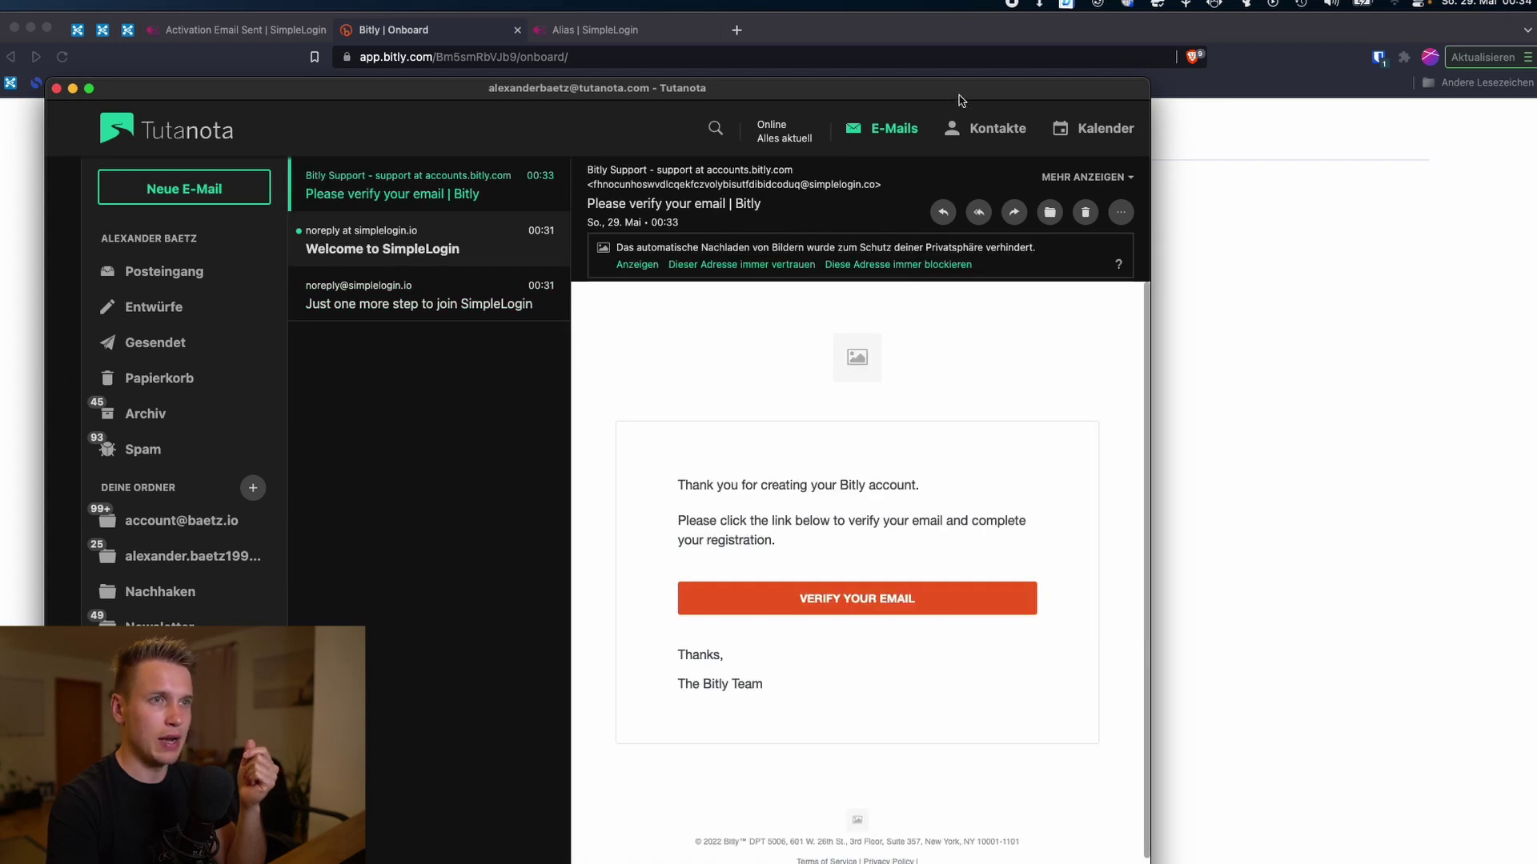
{"action": "left_click_drag", "start_coordinate": [961, 100], "coordinate": [1102, 83]}
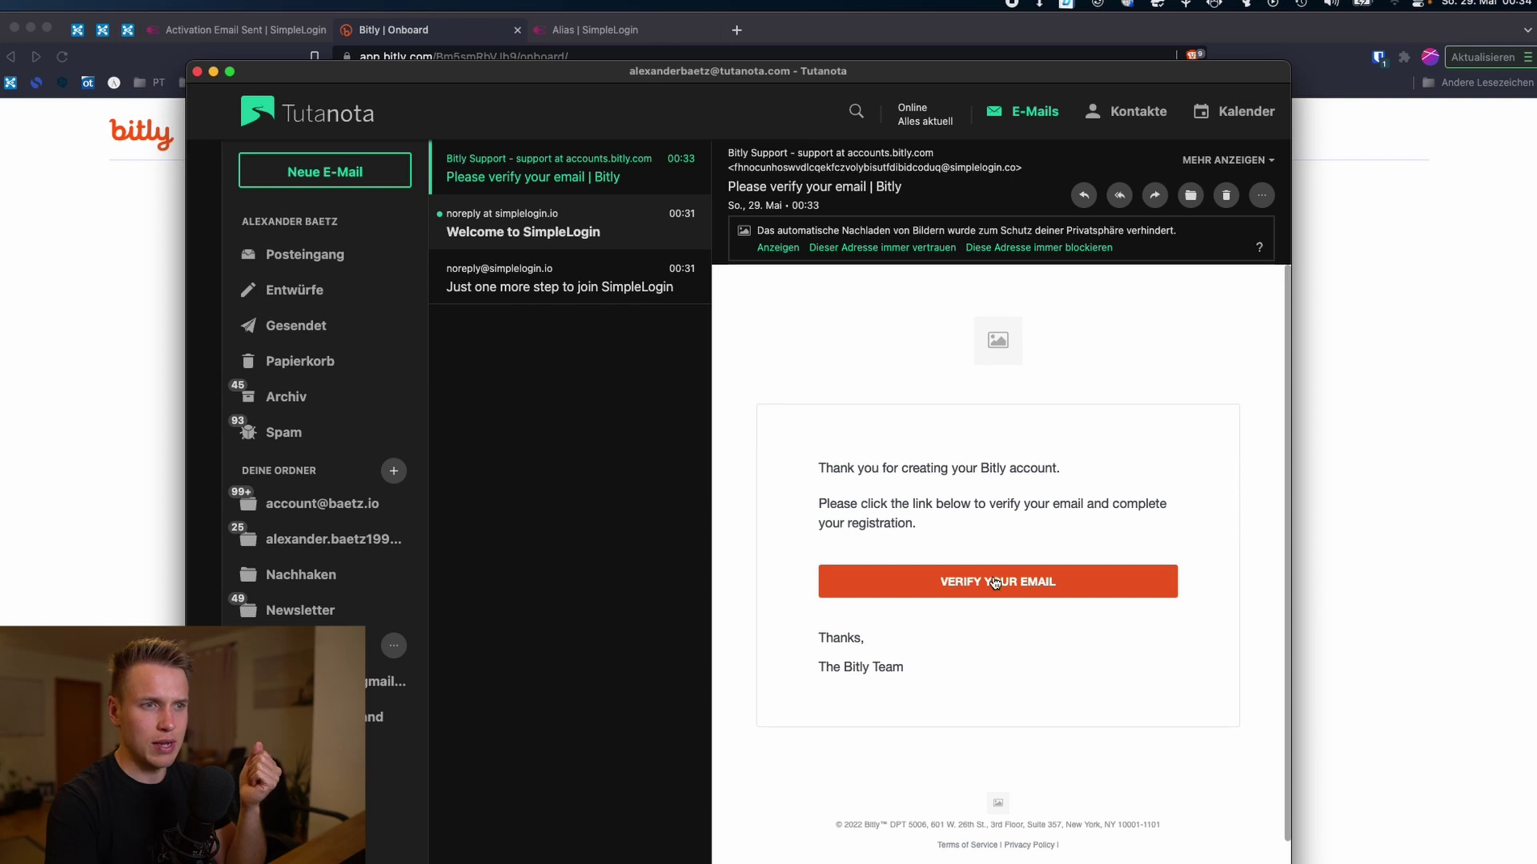
{"action": "left_click", "coordinate": [935, 586]}
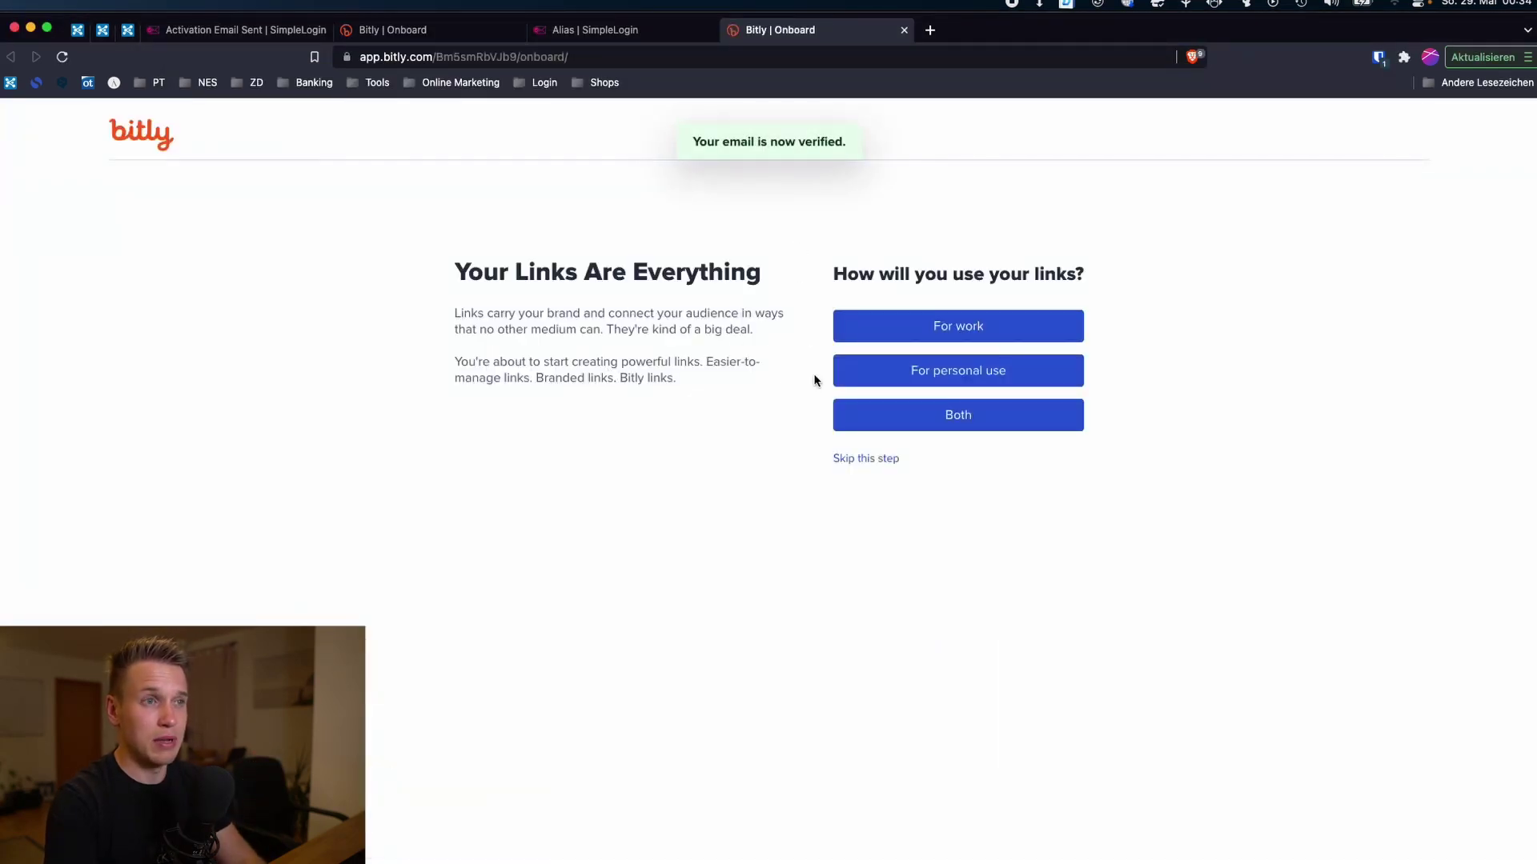
Step: Widen and reposition the mail window, then bring Bitly's onboarding page to the front
{"action": "key", "text": "super+Tab"}
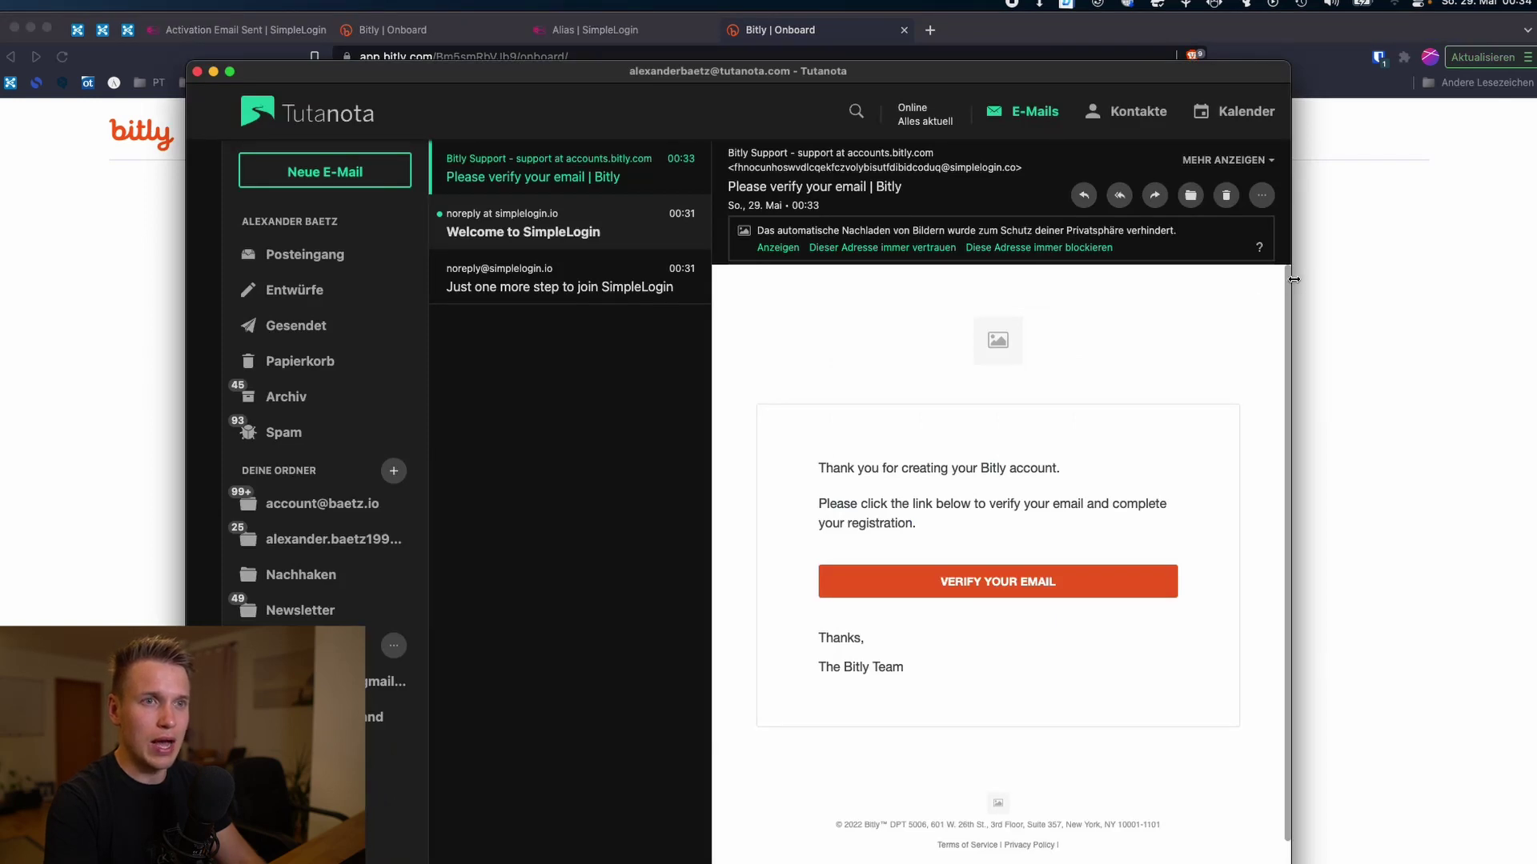
{"action": "double_click", "coordinate": [1292, 278]}
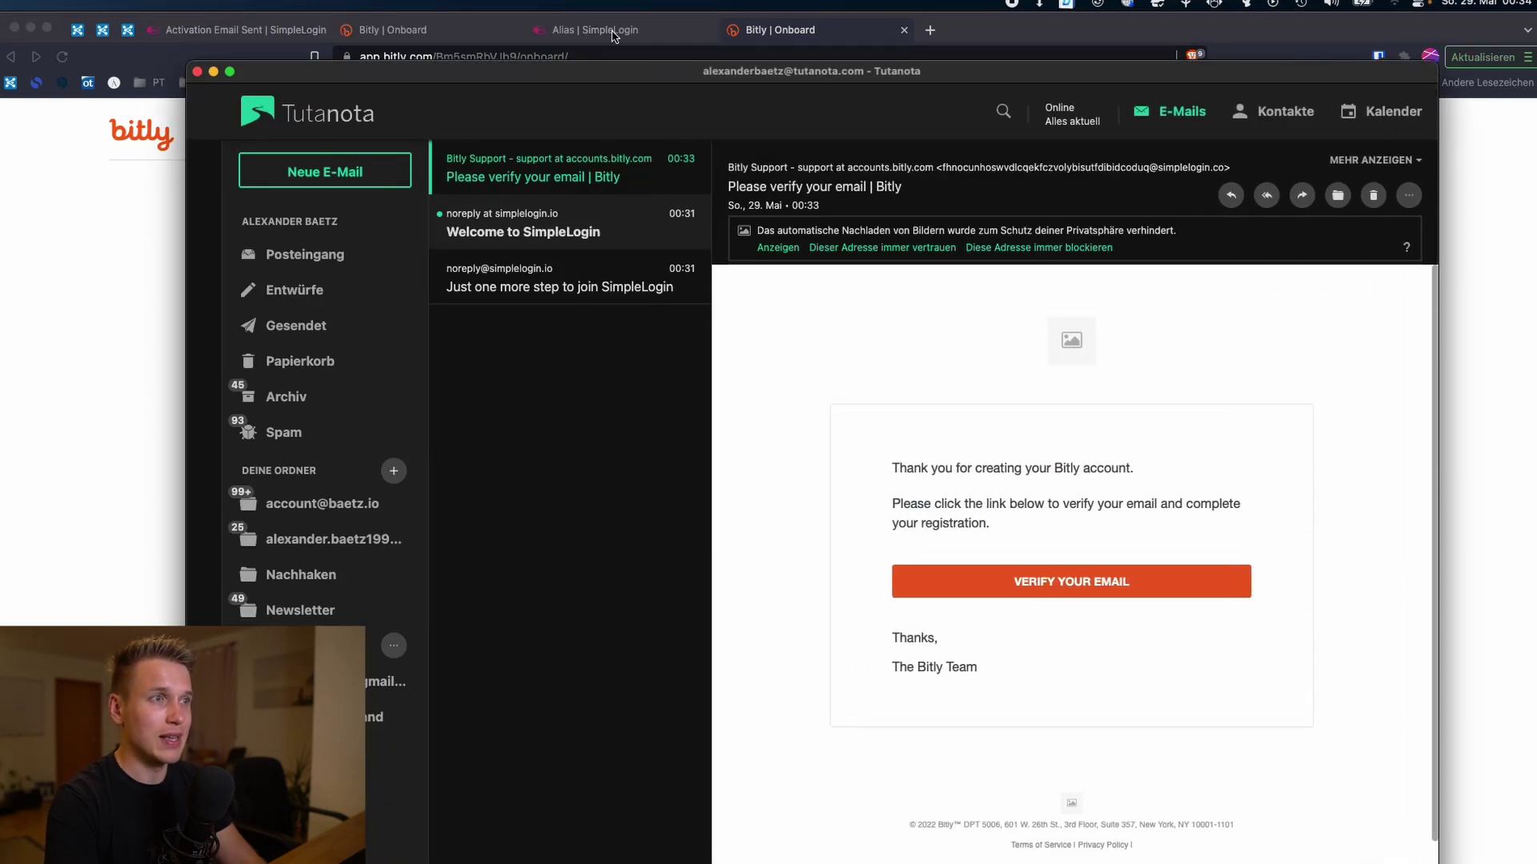
{"action": "left_click_drag", "start_coordinate": [698, 77], "coordinate": [629, 78]}
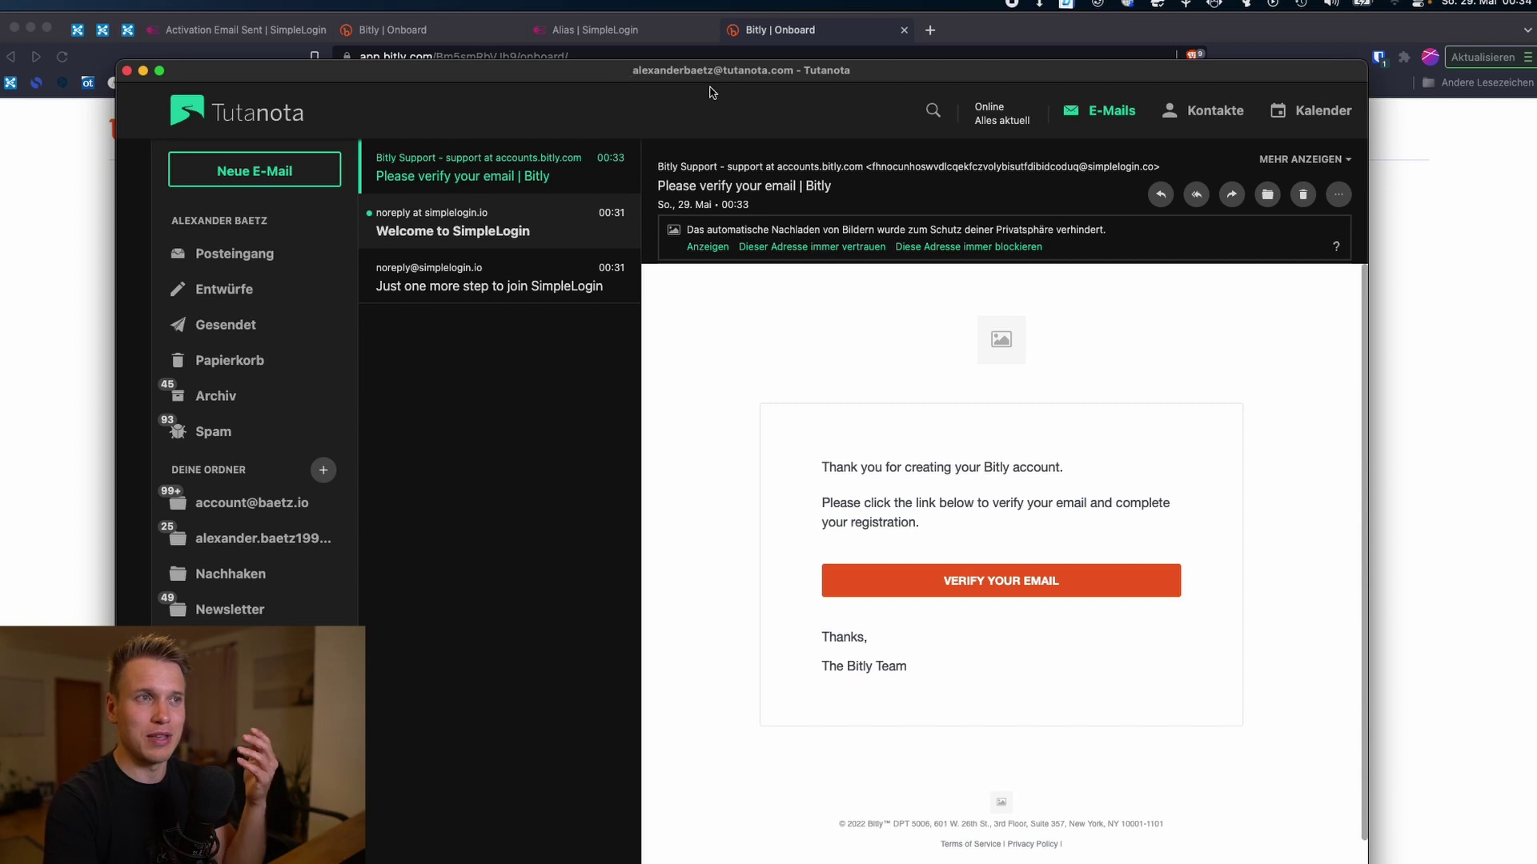
{"action": "left_click", "coordinate": [750, 46]}
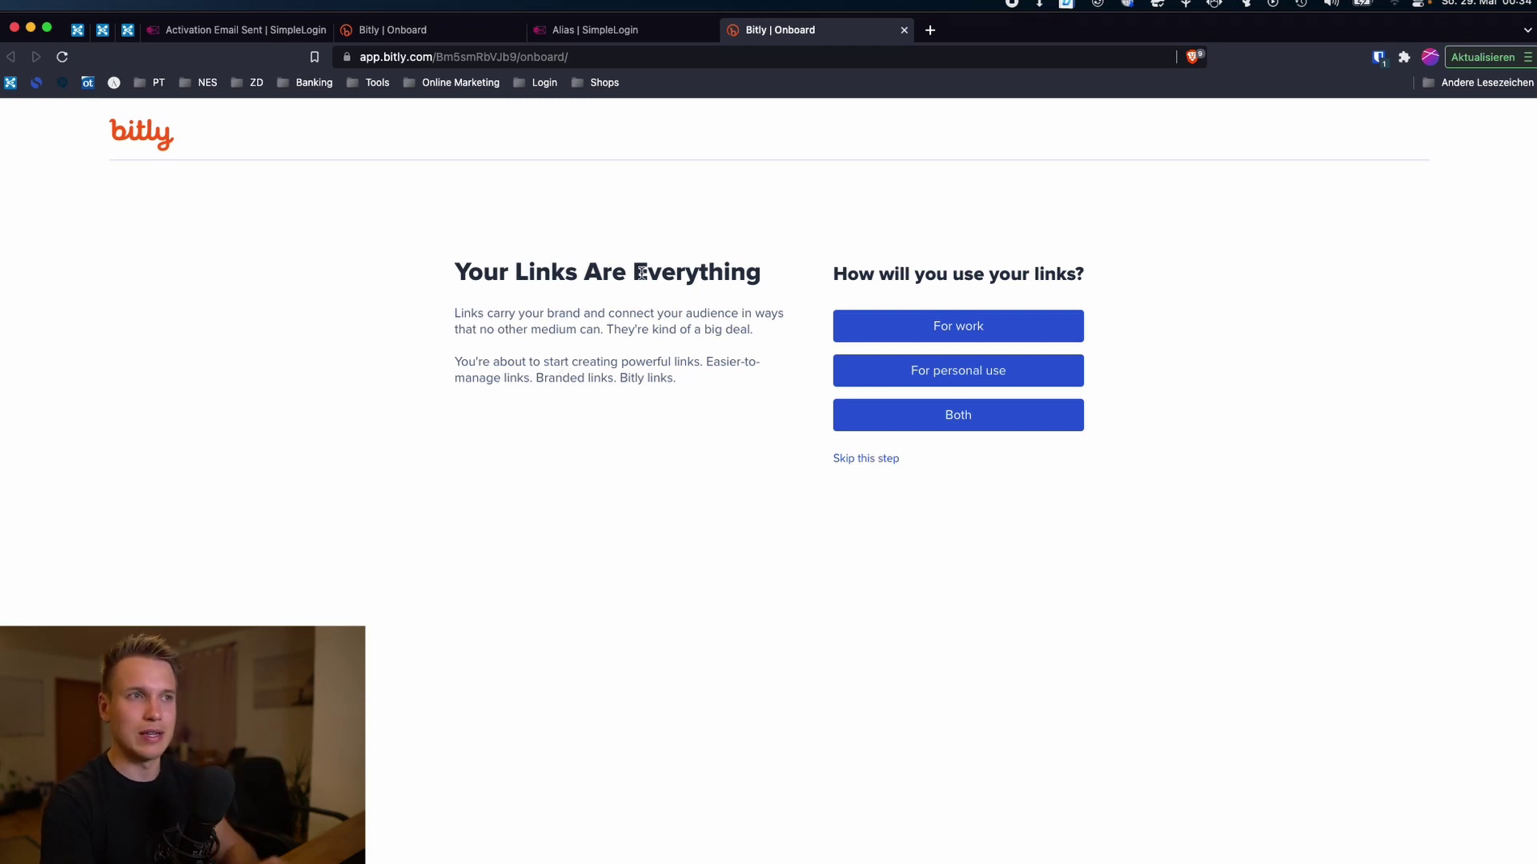
Step: Check the SimpleLogin alias dashboard, then show the Bitly email's full addresses via MEHR ANZEIGEN in Tutanota
{"action": "left_click", "coordinate": [612, 33]}
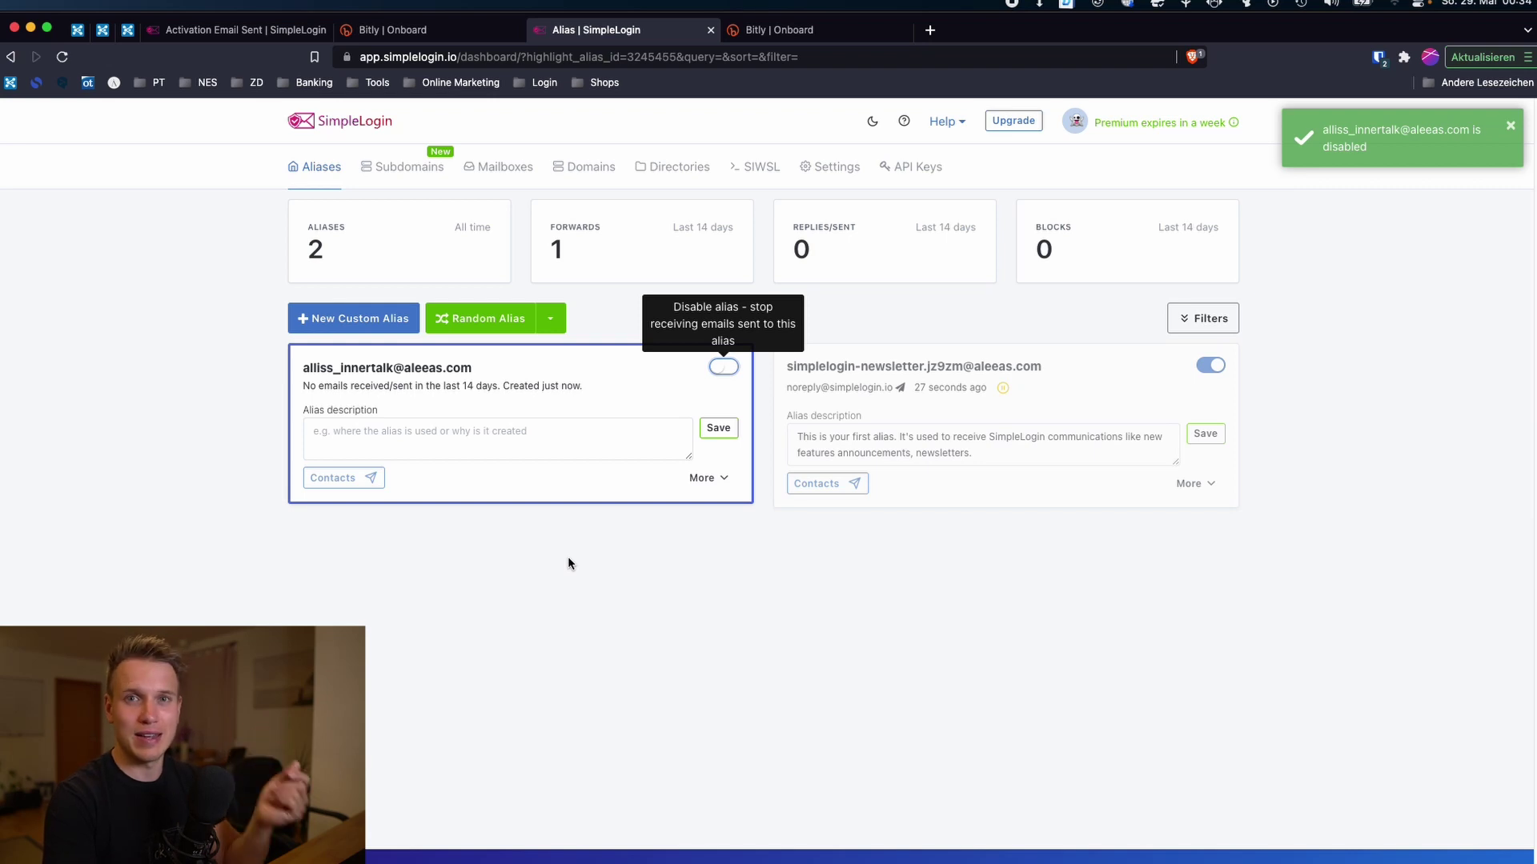
{"action": "key", "text": "super+Tab"}
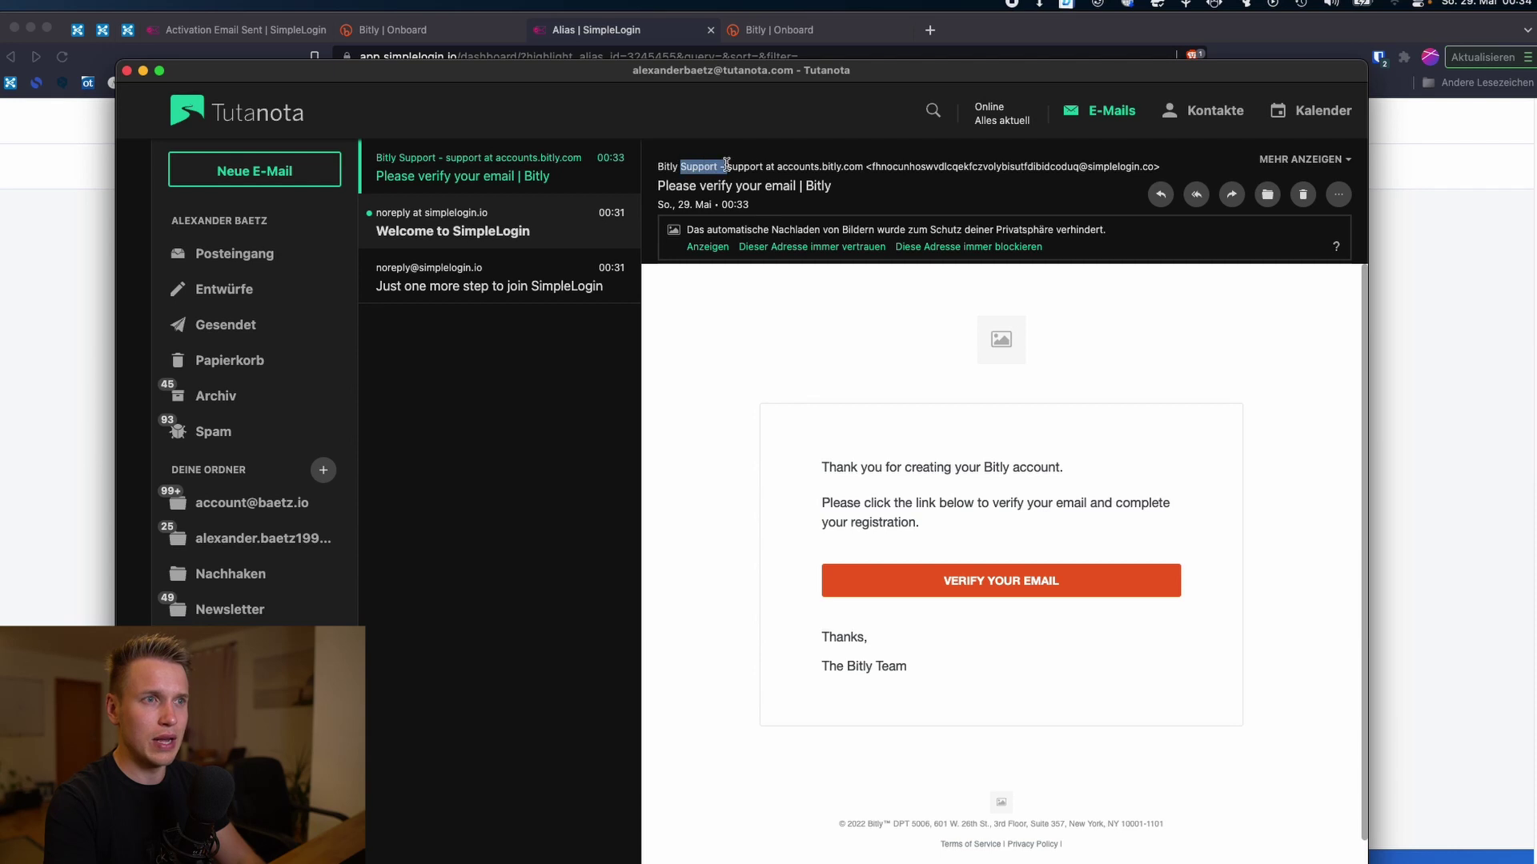
{"action": "left_click", "coordinate": [1307, 164]}
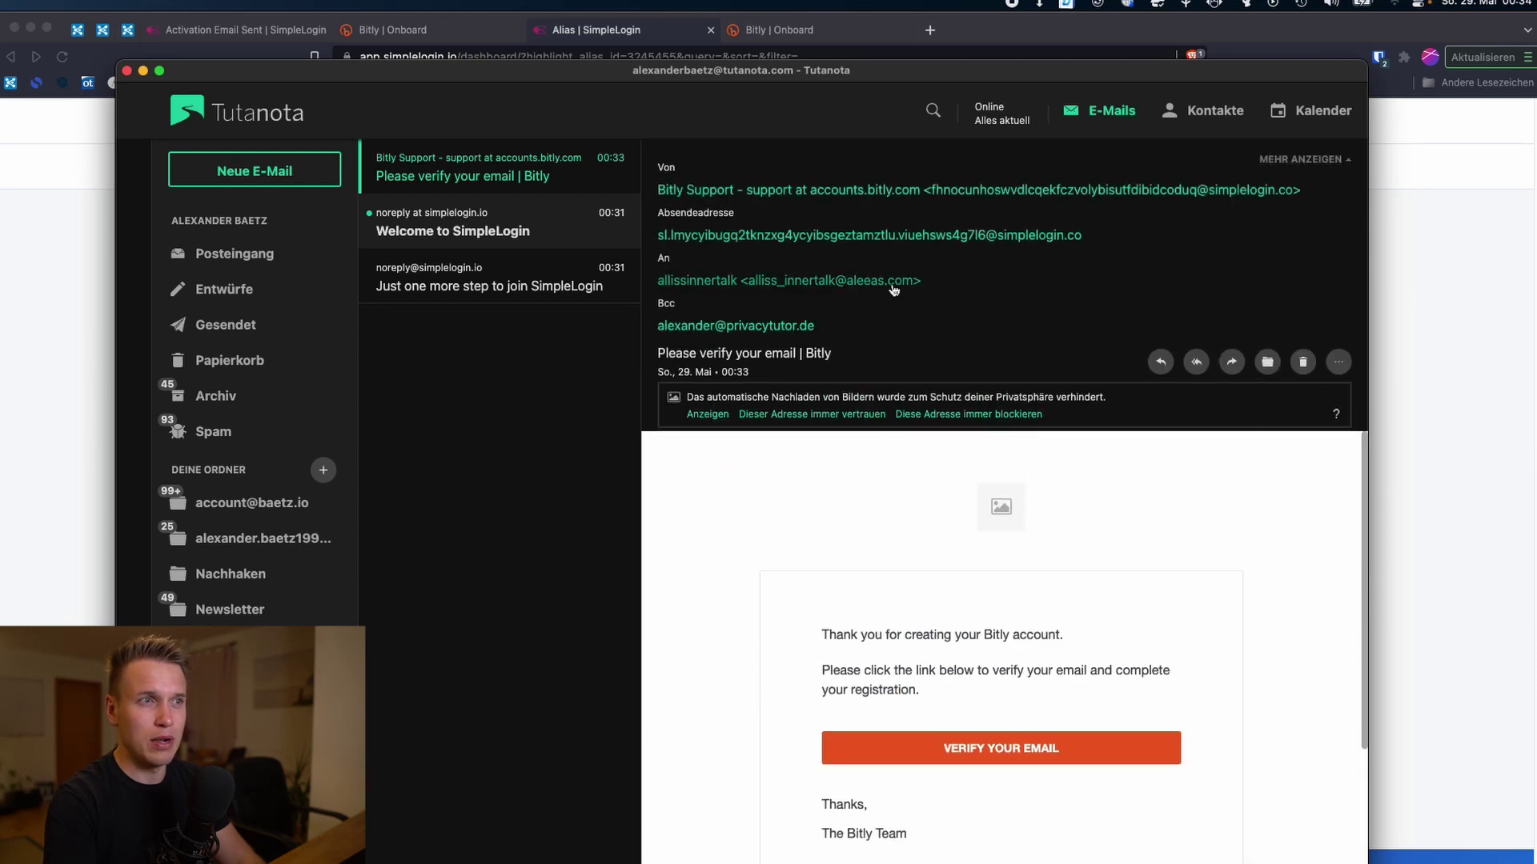